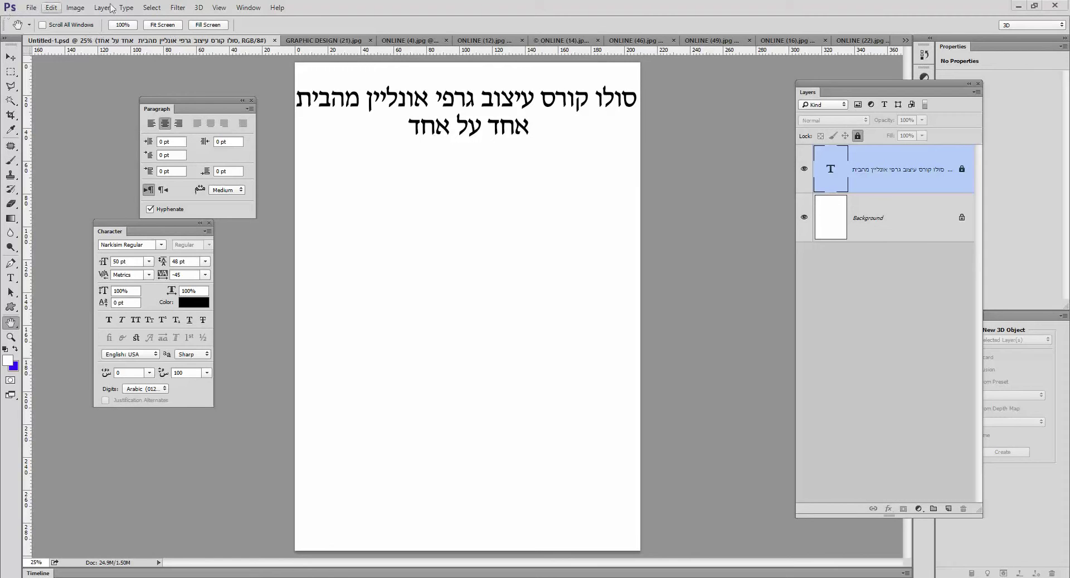
{"action": "left_click", "coordinate": [31, 7]}
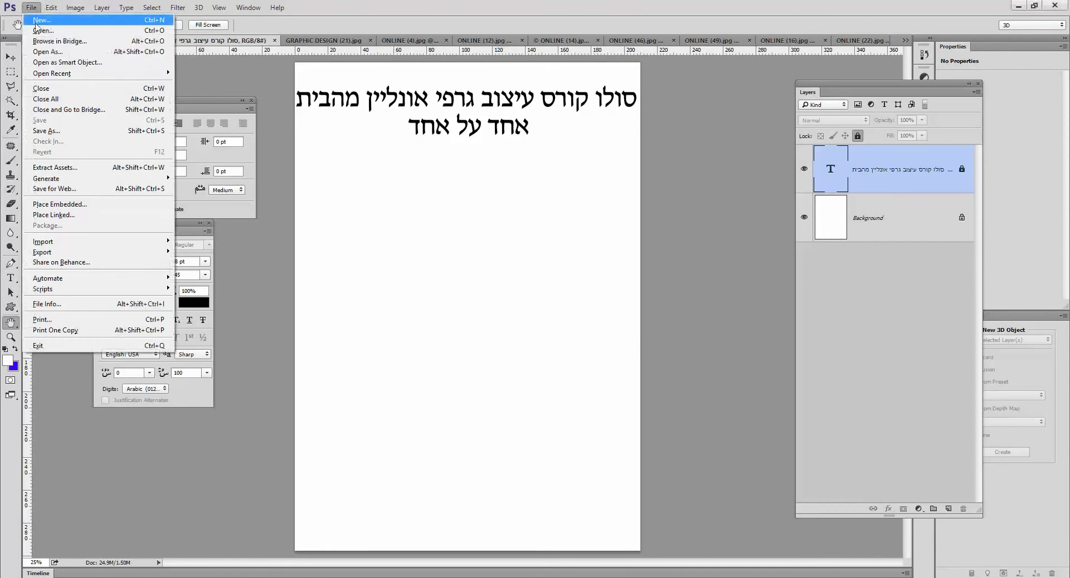
{"action": "left_click", "coordinate": [42, 21]}
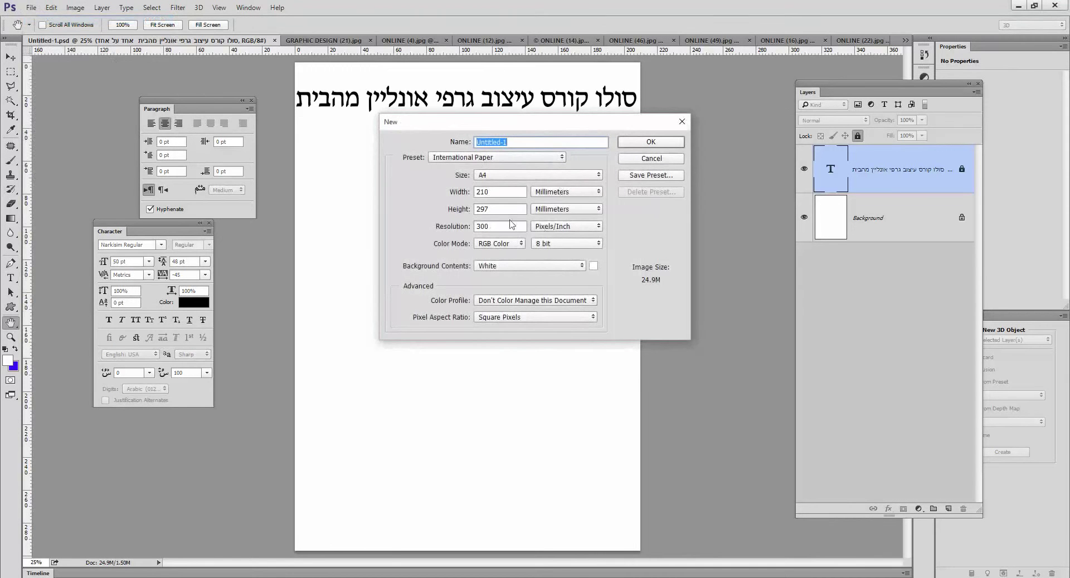
{"action": "left_click", "coordinate": [646, 160]}
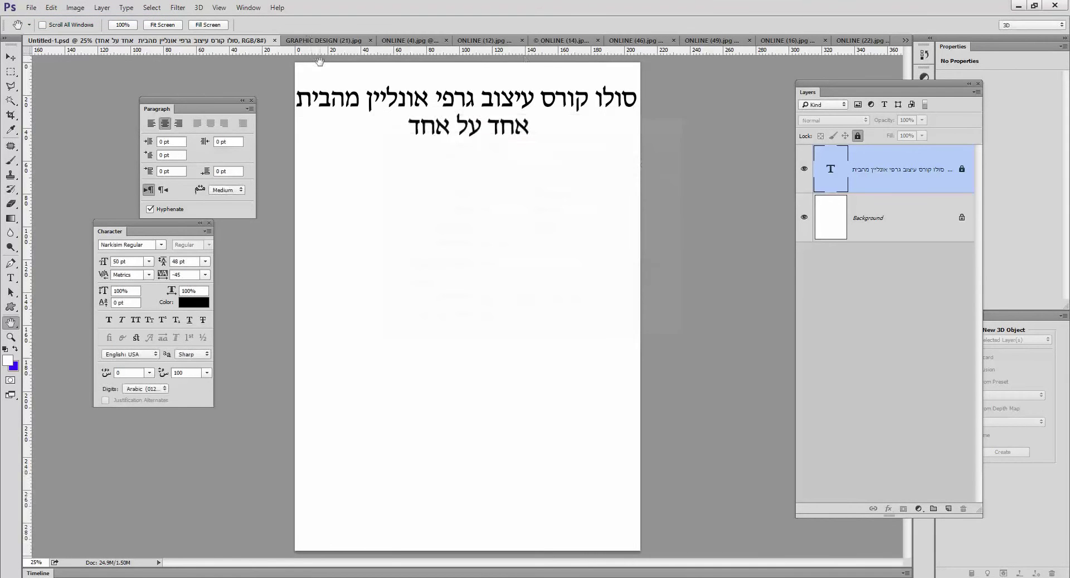
Step: Look over the open images GRAPHIC DESIGN (21).jpg and ONLINE (4).jpg, and return to Untitled-1.psd
{"action": "left_click", "coordinate": [322, 41]}
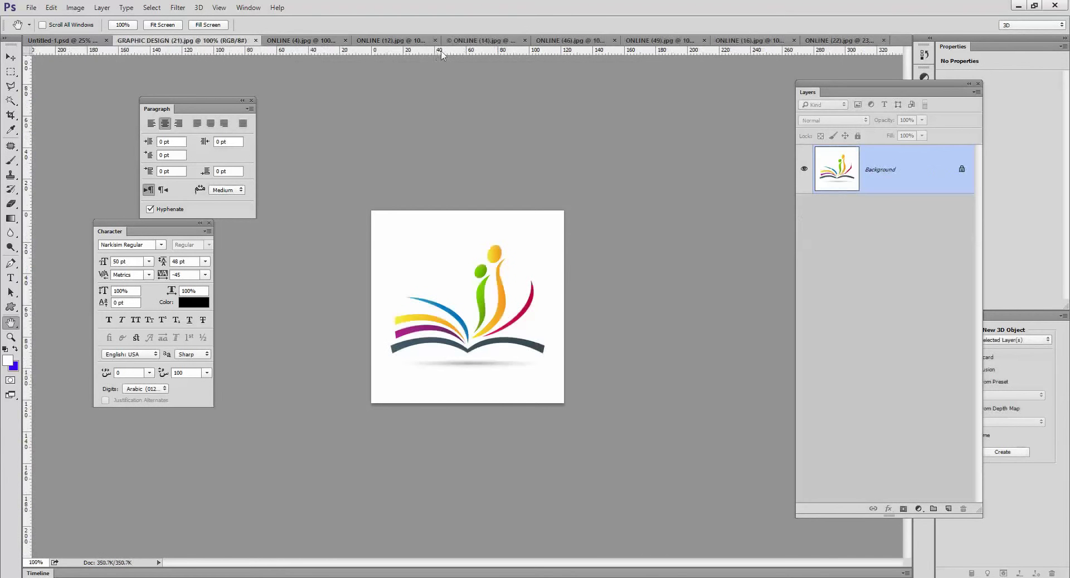
{"action": "left_click", "coordinate": [301, 40]}
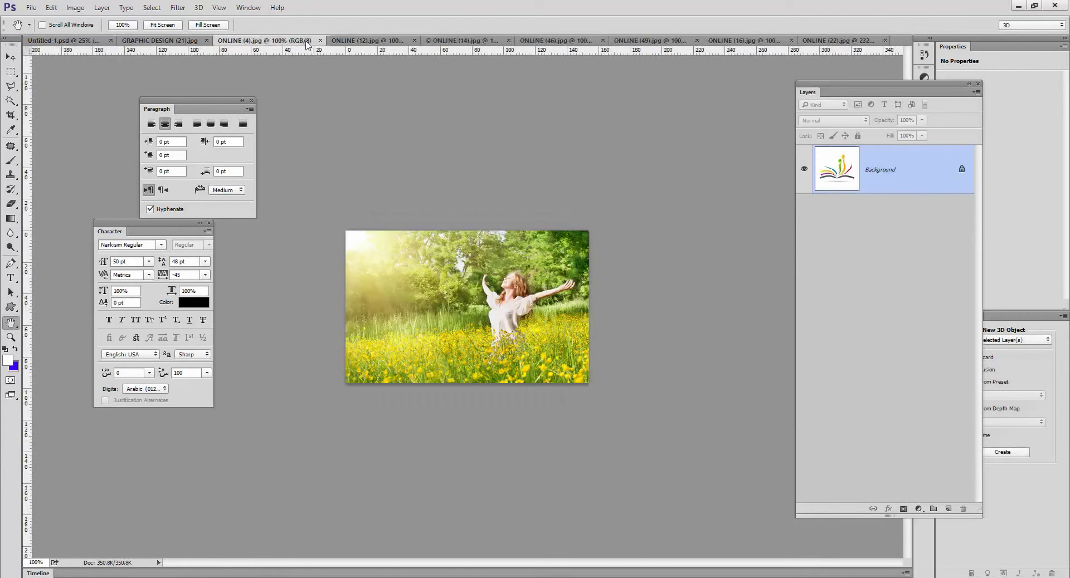
{"action": "left_click", "coordinate": [50, 41]}
{"action": "left_click", "coordinate": [32, 8]}
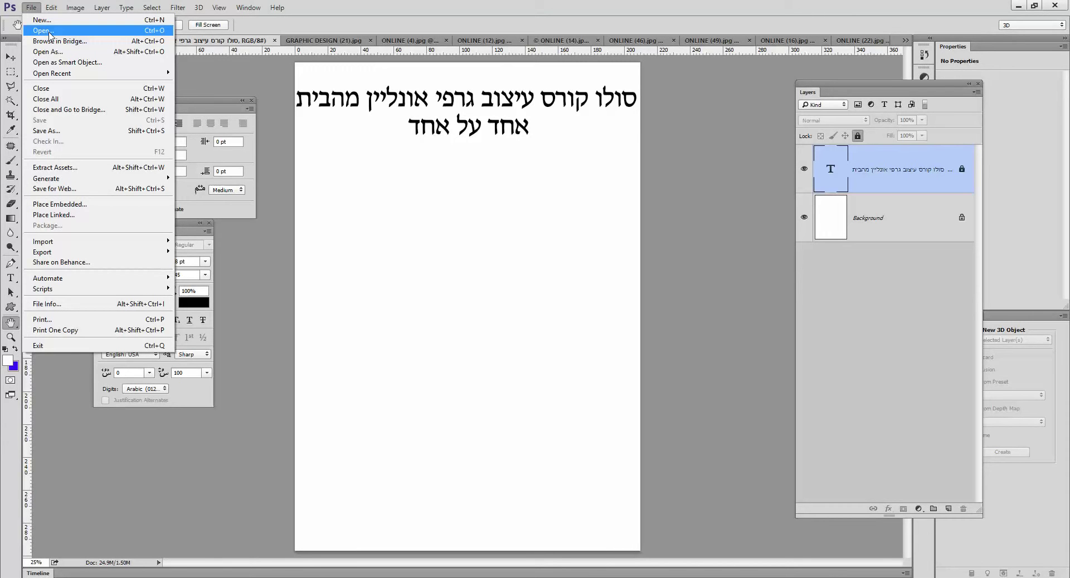
{"action": "left_click", "coordinate": [382, 268]}
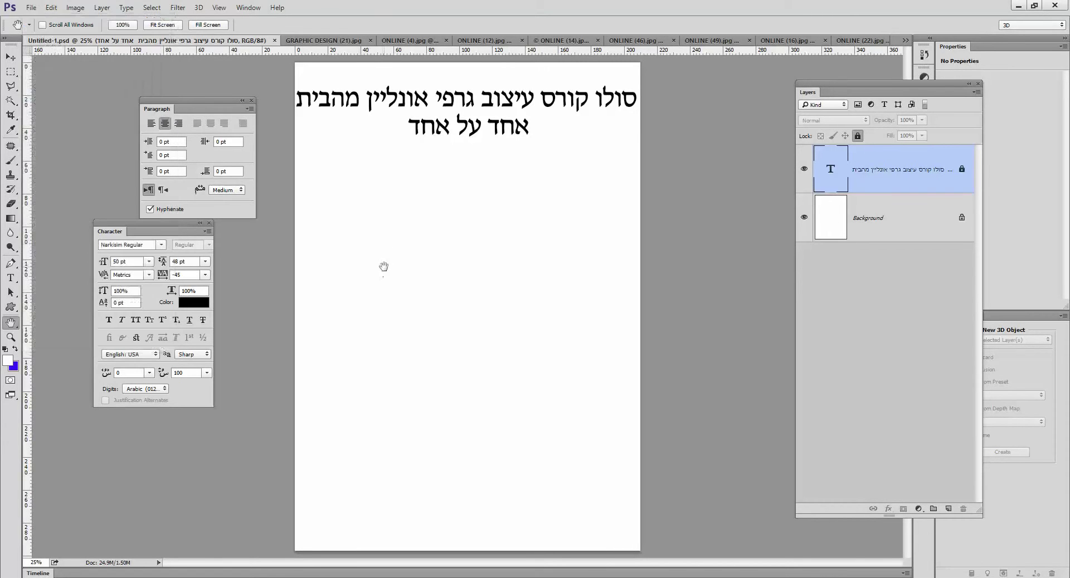
Step: Tile all open documents so they show side by side, and close the floating Paragraph and Character panels
{"action": "left_click", "coordinate": [248, 7]}
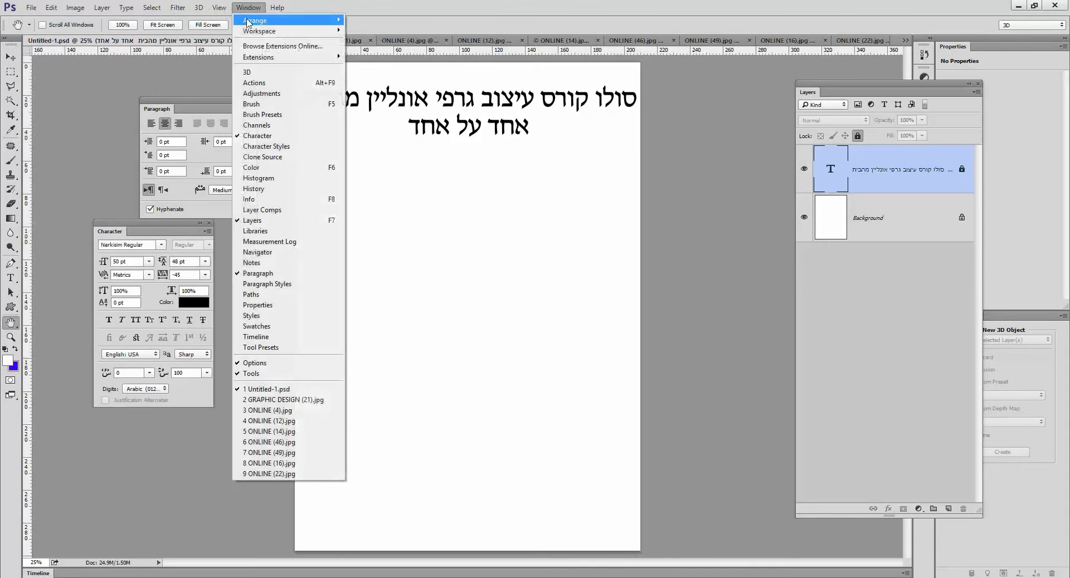
{"action": "mouse_move", "coordinate": [269, 24]}
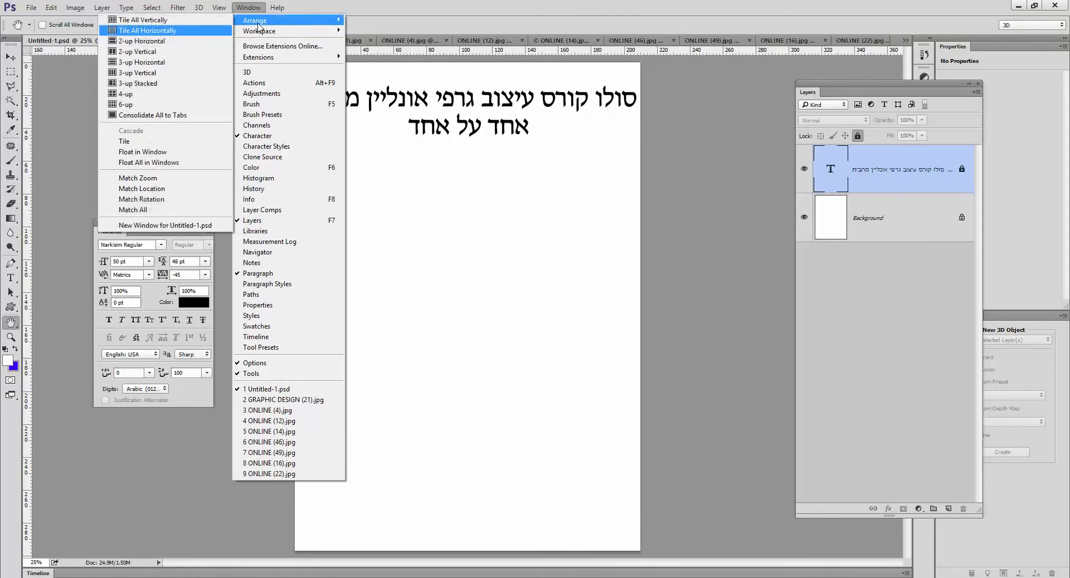
{"action": "left_click", "coordinate": [160, 142]}
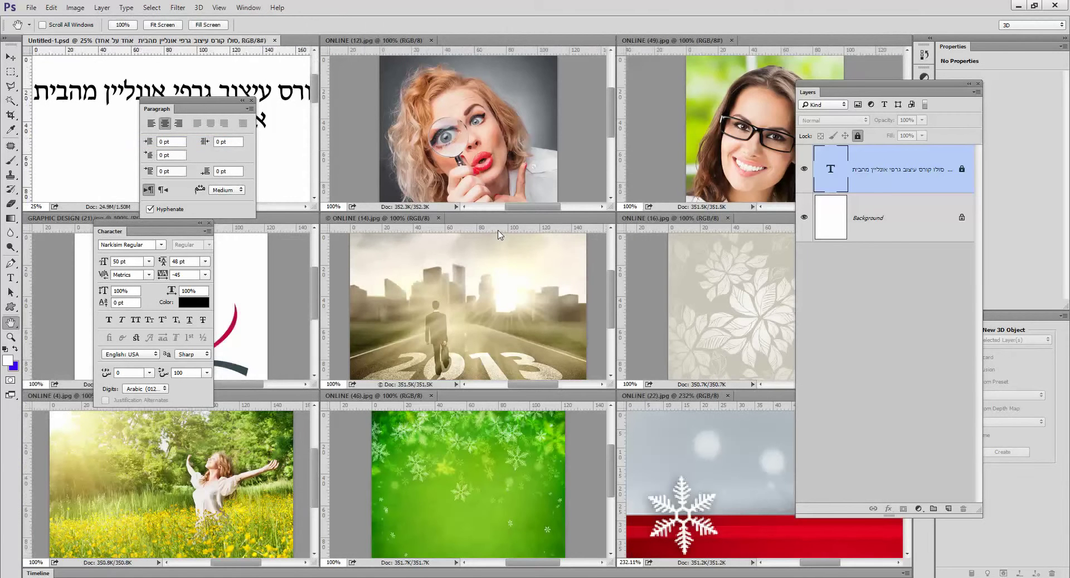
{"action": "left_click", "coordinate": [251, 101]}
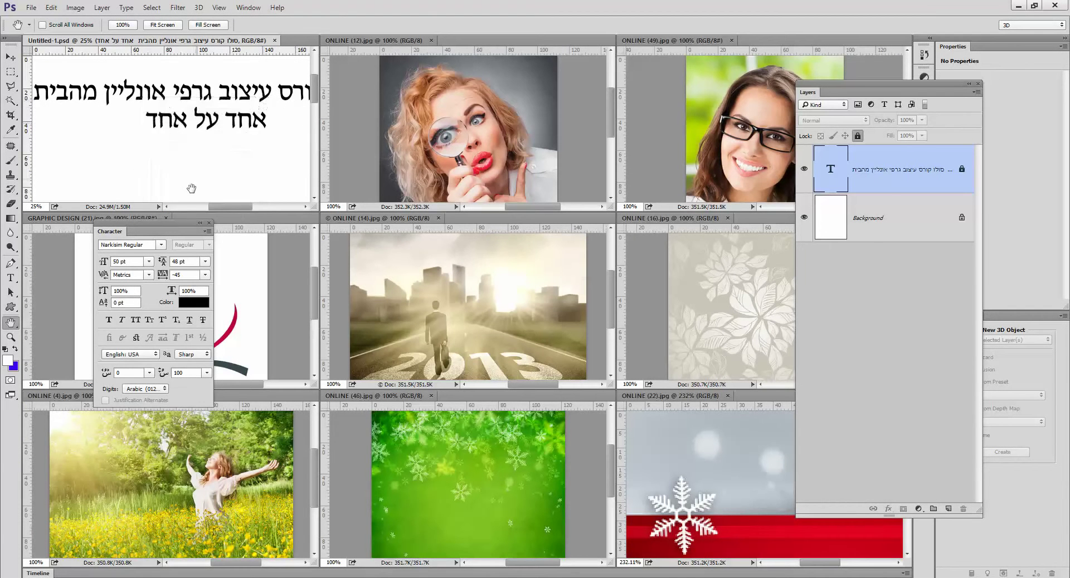
{"action": "left_click", "coordinate": [209, 223]}
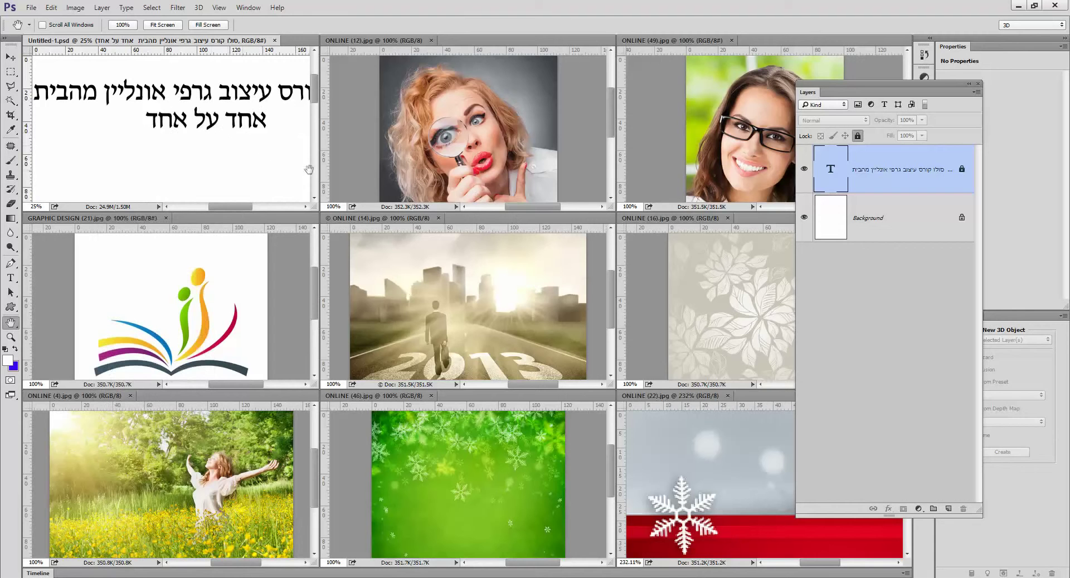
Step: Copy the pictures from ONLINE (12), (49), (14), (16), (46), (22) and GRAPHIC DESIGN (21) into Untitled-1.psd below the heading with the Move tool
{"action": "left_click", "coordinate": [10, 58]}
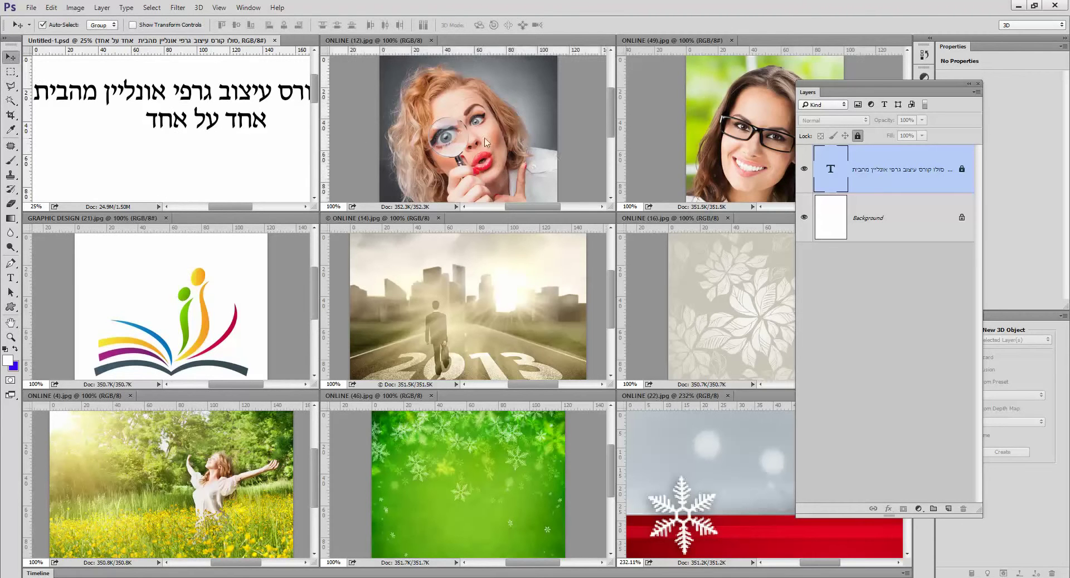
{"action": "left_click_drag", "start_coordinate": [484, 142], "coordinate": [195, 160]}
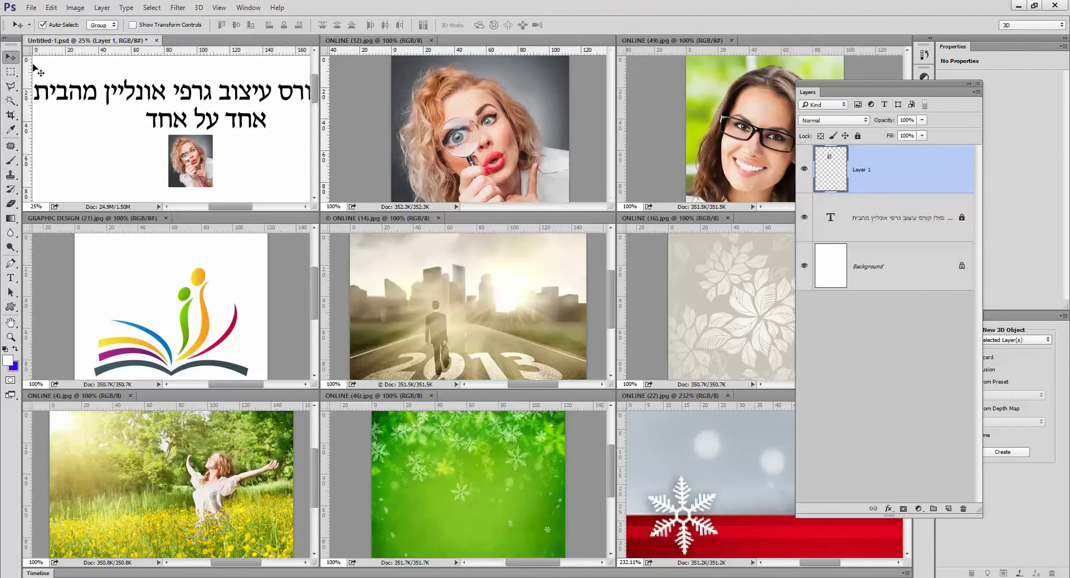
{"action": "left_click_drag", "start_coordinate": [725, 127], "coordinate": [130, 163]}
{"action": "left_click_drag", "start_coordinate": [168, 312], "coordinate": [190, 148]}
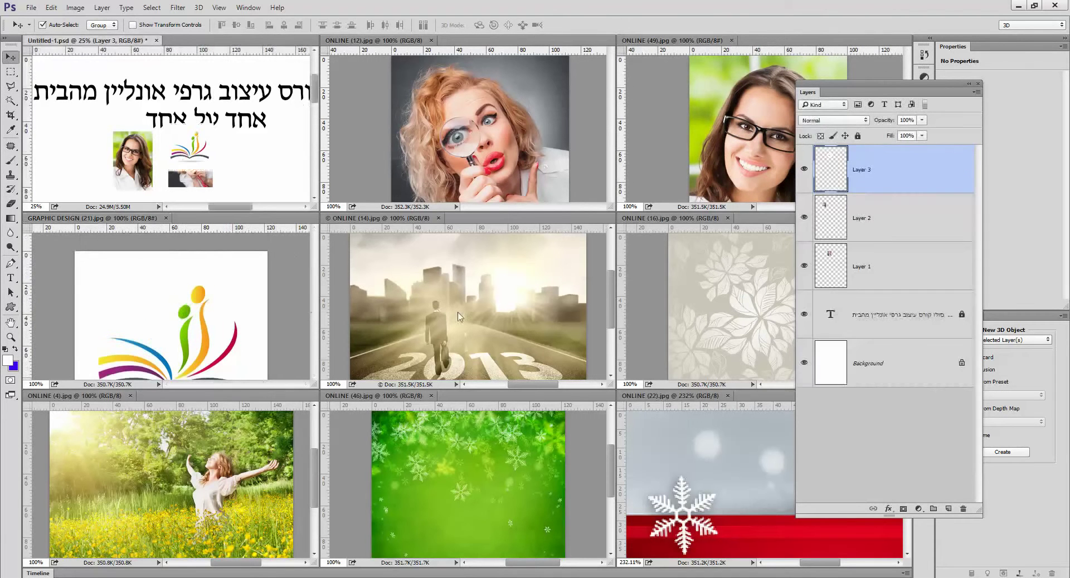
{"action": "left_click_drag", "start_coordinate": [458, 316], "coordinate": [179, 162]}
{"action": "left_click_drag", "start_coordinate": [700, 316], "coordinate": [228, 164]}
{"action": "left_click_drag", "start_coordinate": [485, 434], "coordinate": [202, 184]}
{"action": "left_click_drag", "start_coordinate": [685, 440], "coordinate": [207, 193]}
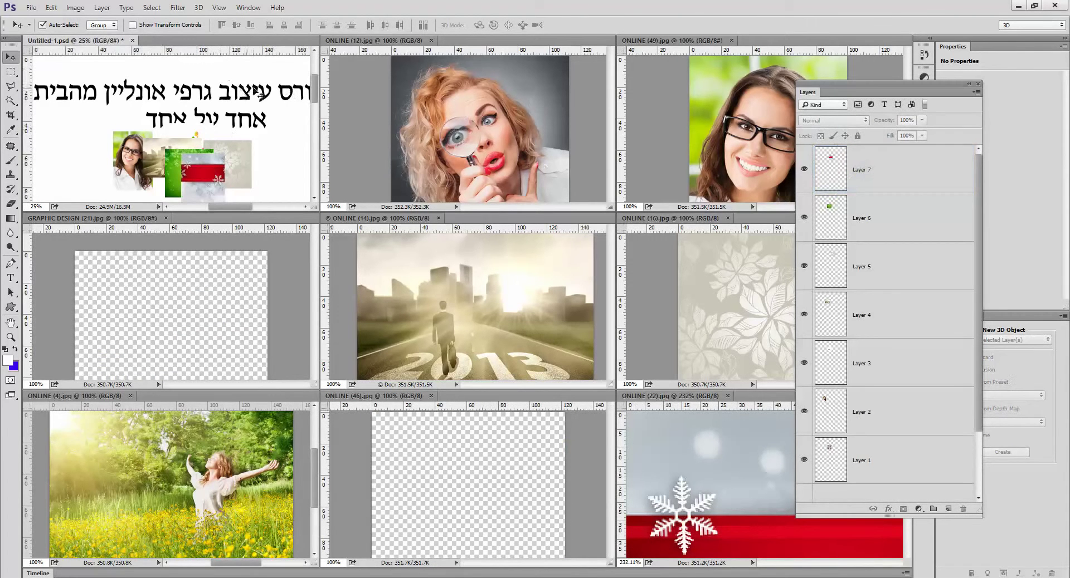
Step: Consolidate all open documents back into tabs
{"action": "left_click", "coordinate": [248, 7]}
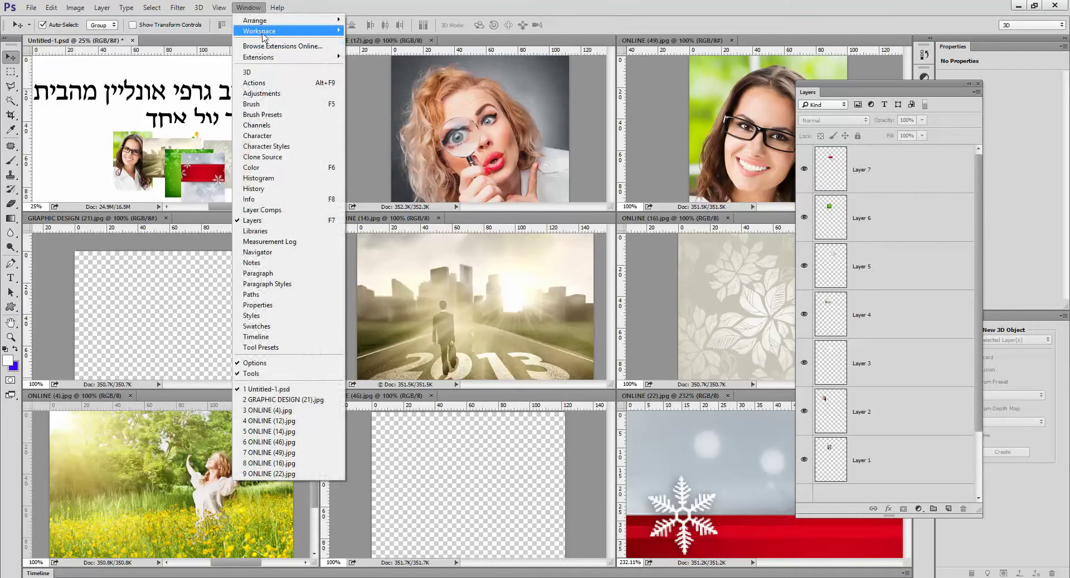
{"action": "mouse_move", "coordinate": [265, 25]}
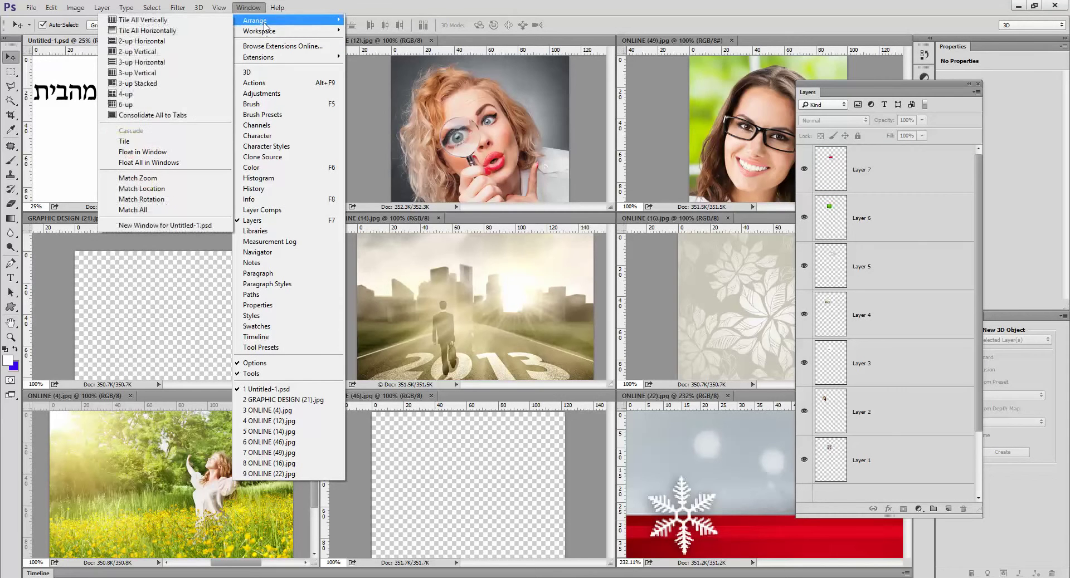
{"action": "left_click", "coordinate": [198, 117]}
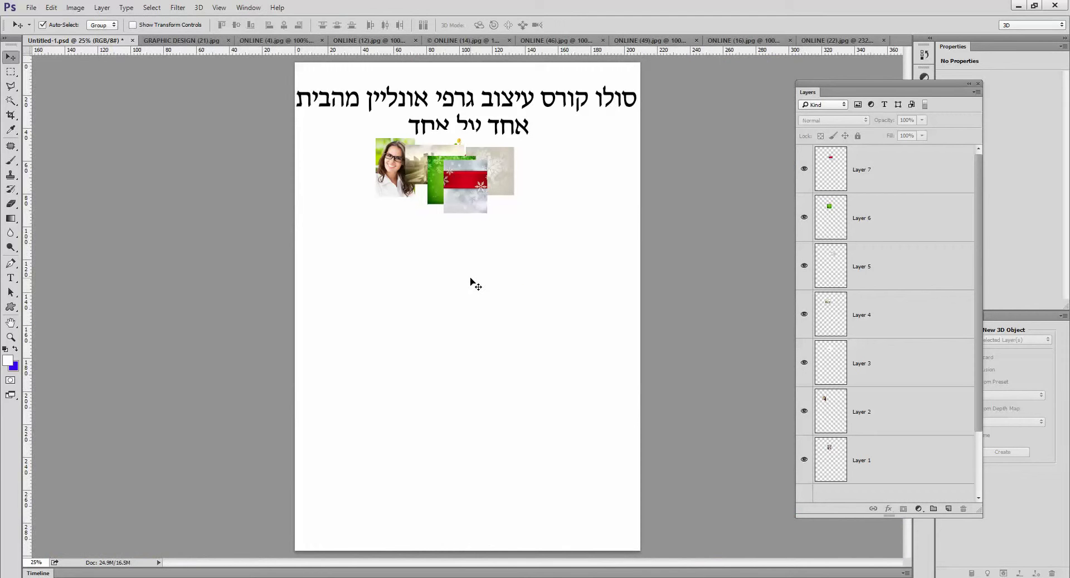
Step: Move the green snowflake picture to mid-page, and scale the red ribbon picture with Free Transform to cover the whole page
{"action": "left_click_drag", "start_coordinate": [458, 211], "coordinate": [437, 338]}
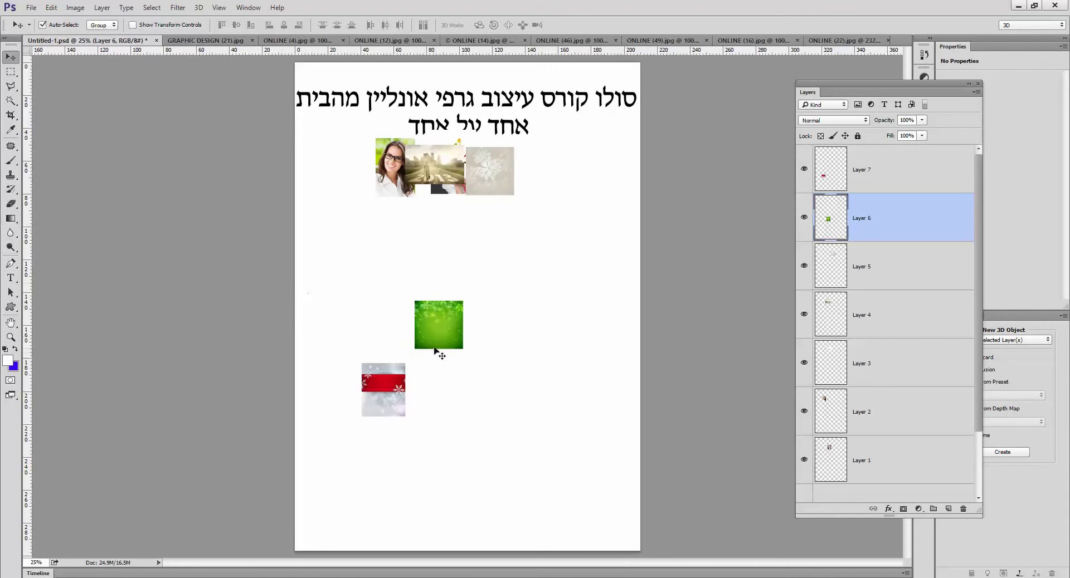
{"action": "left_click_drag", "start_coordinate": [382, 369], "coordinate": [374, 272]}
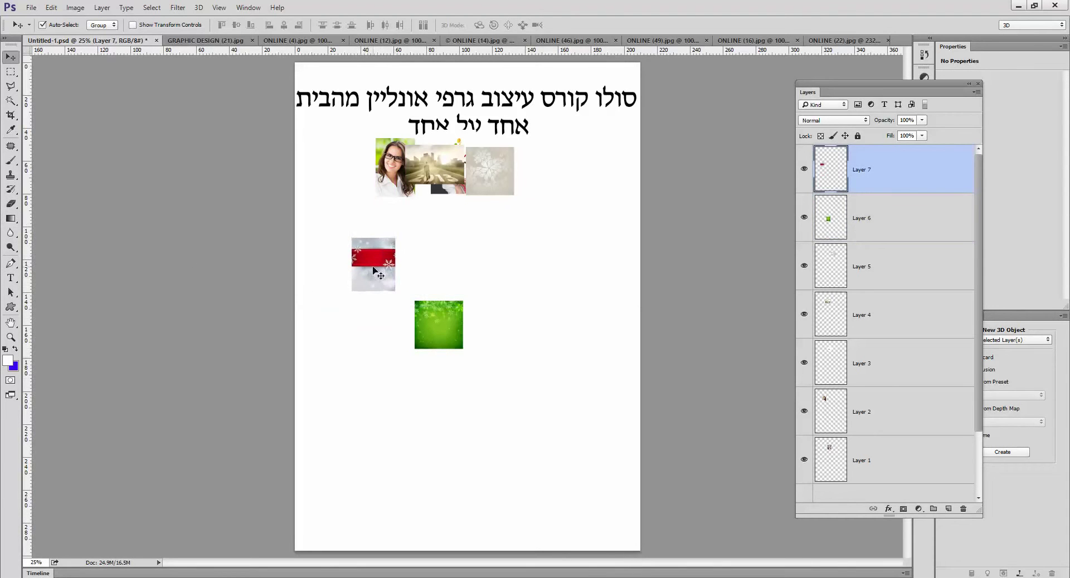
{"action": "key", "text": "ctrl"}
{"action": "key", "text": "ctrl+t"}
{"action": "left_click_drag", "start_coordinate": [394, 238], "coordinate": [639, 63]}
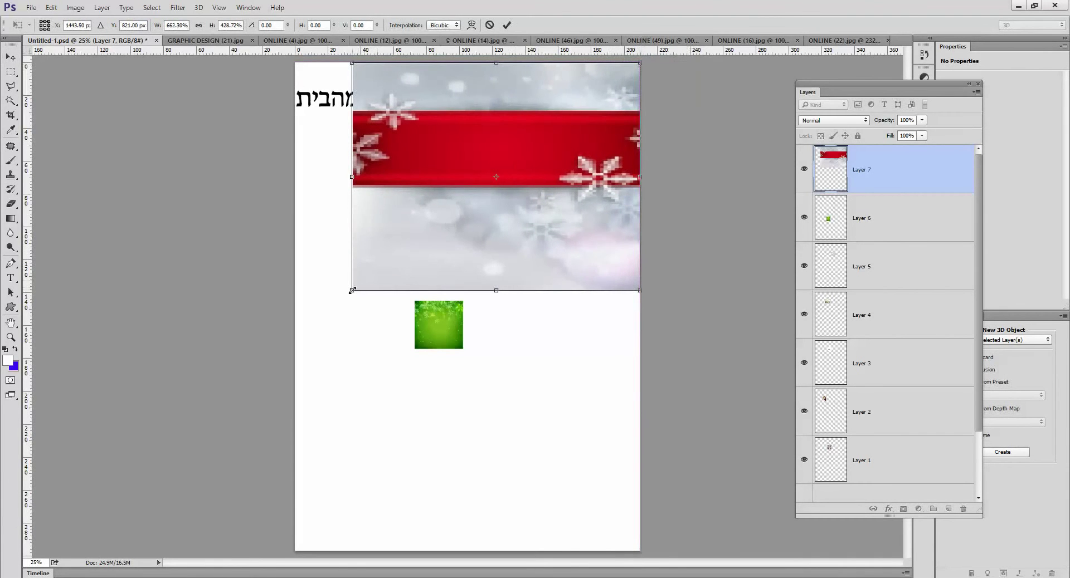
{"action": "left_click_drag", "start_coordinate": [351, 290], "coordinate": [290, 553]}
{"action": "key", "text": "Return"}
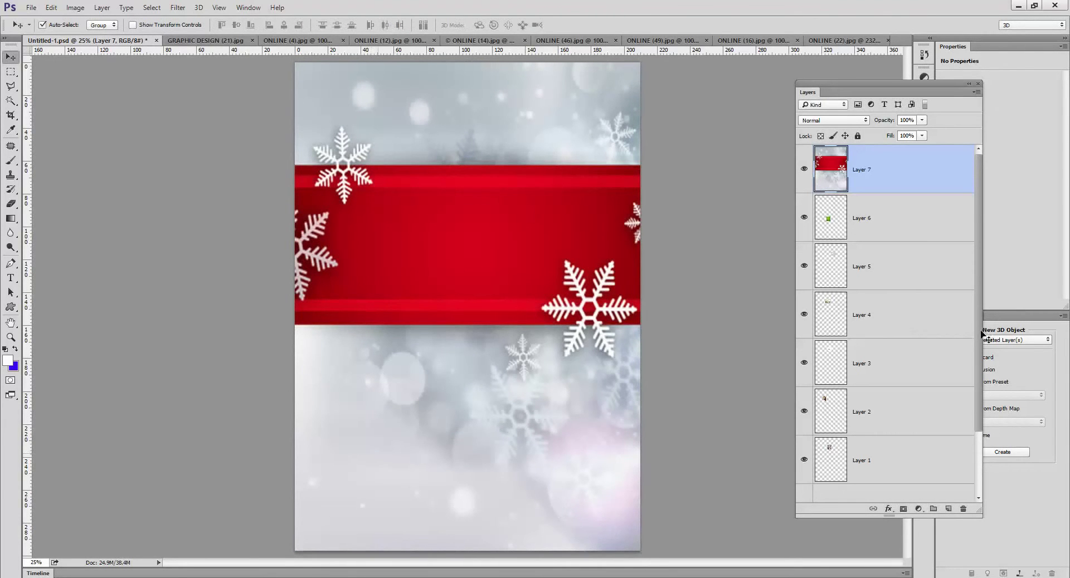
Step: Move the locked Hebrew heading text layer above Layer 7 to the front of the layer stack
{"action": "scroll", "coordinate": [958, 452], "scroll_direction": "down", "scroll_amount": 2}
{"action": "left_click_drag", "start_coordinate": [931, 449], "coordinate": [914, 210]}
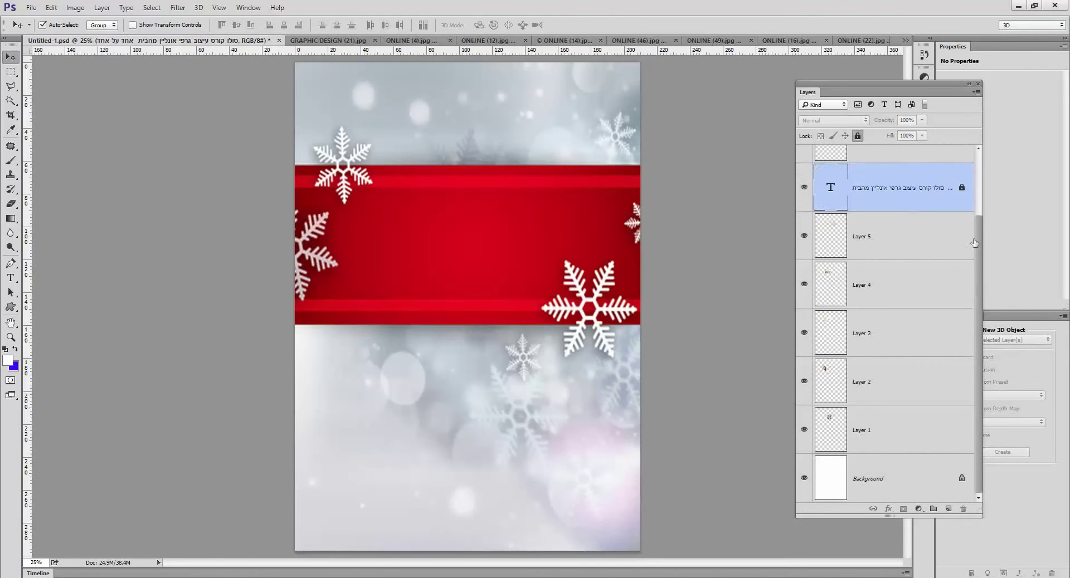
{"action": "scroll", "coordinate": [922, 167], "scroll_direction": "up", "scroll_amount": 2}
{"action": "left_click", "coordinate": [920, 151]}
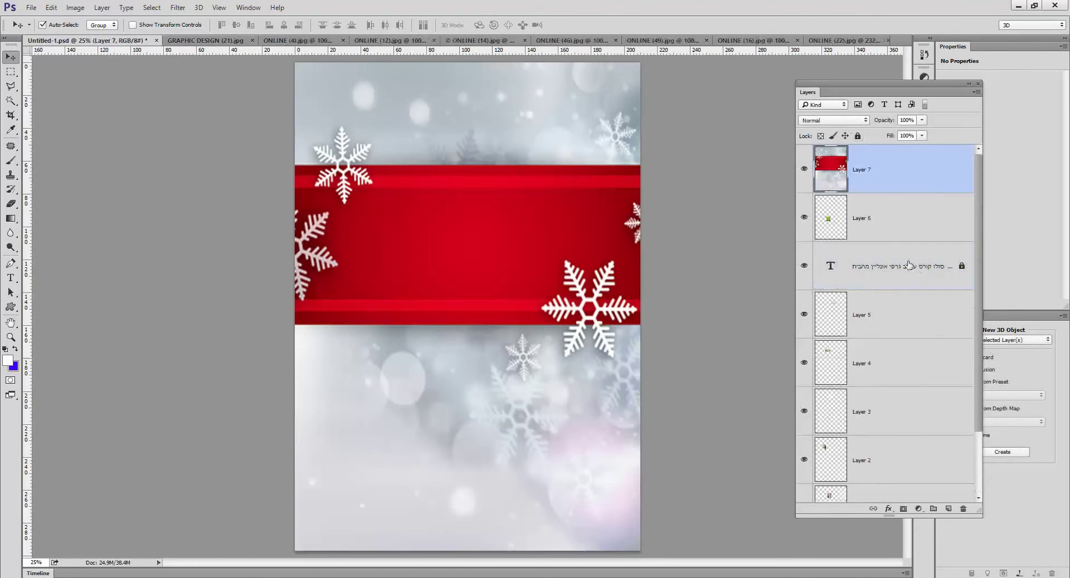
{"action": "left_click", "coordinate": [878, 267]}
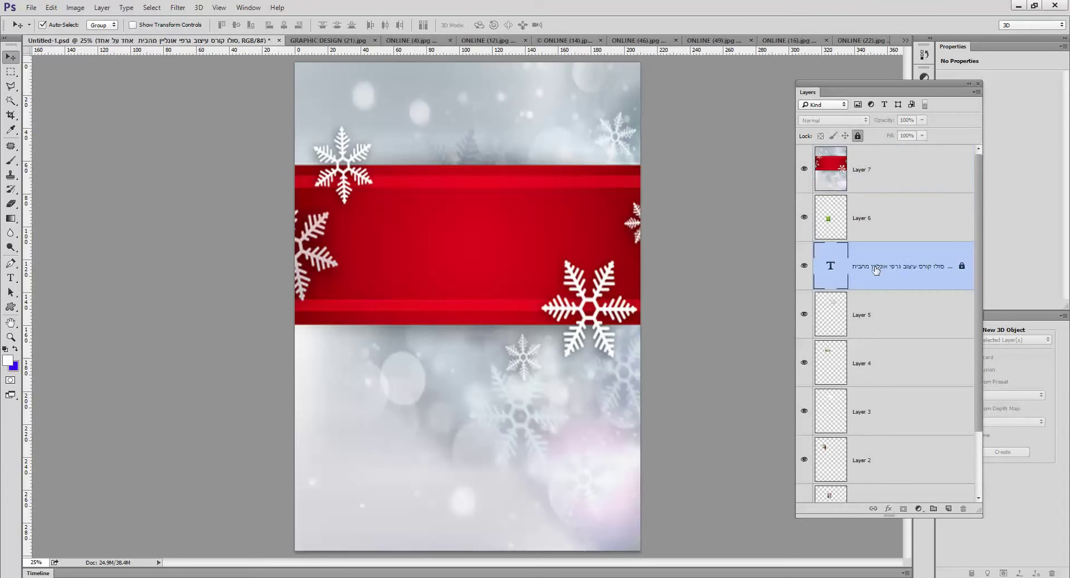
{"action": "left_click_drag", "start_coordinate": [877, 269], "coordinate": [878, 159]}
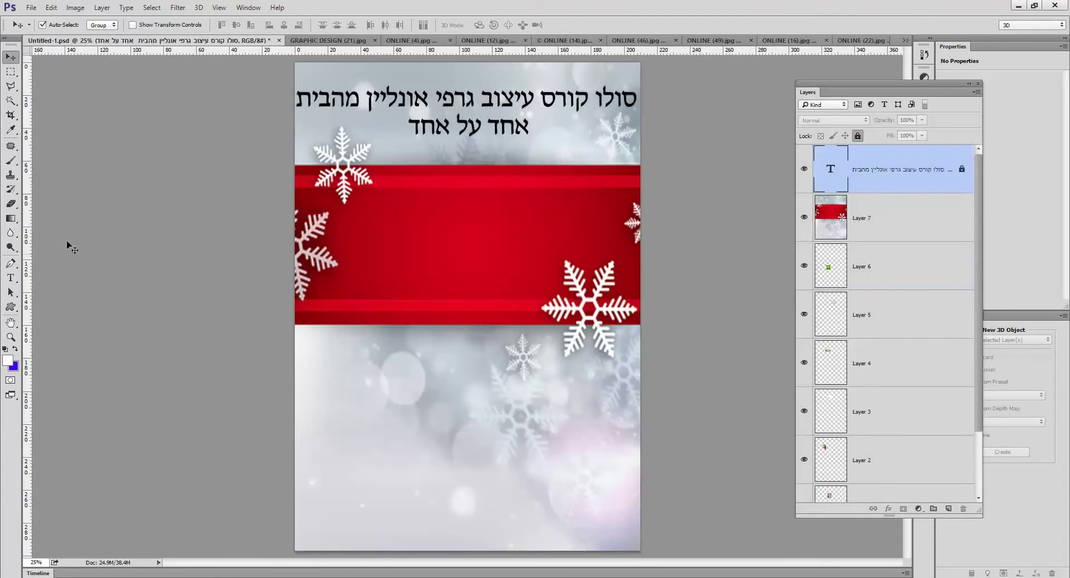
Step: Add a text line reading "דגדגדגדג" on the red ribbon in 50 pt Narkisim Regular
{"action": "left_click", "coordinate": [11, 279]}
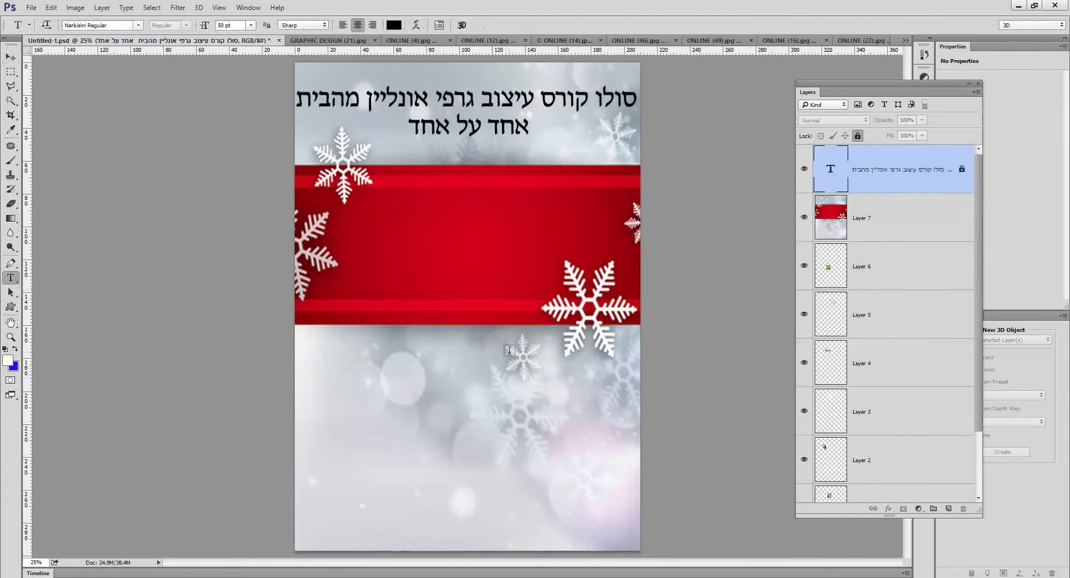
{"action": "left_click", "coordinate": [539, 224]}
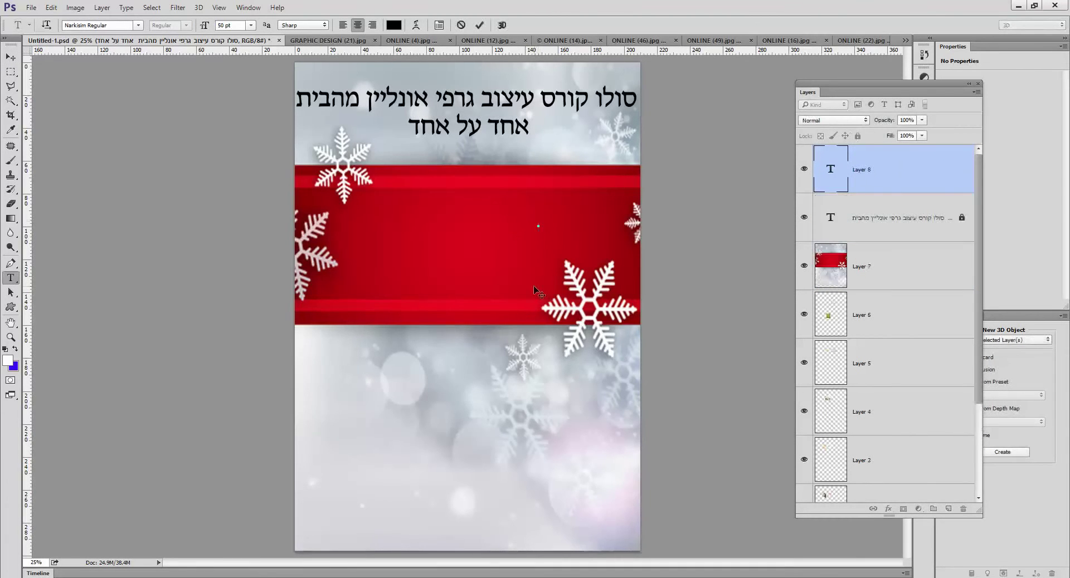
{"action": "type", "text": "דגדגדגדג"}
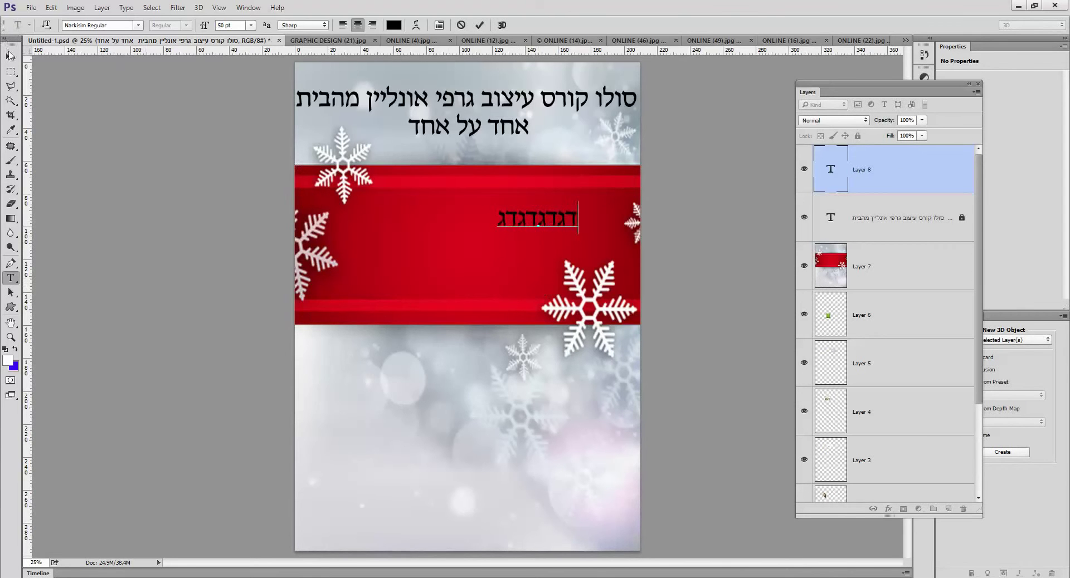
{"action": "left_click", "coordinate": [10, 55]}
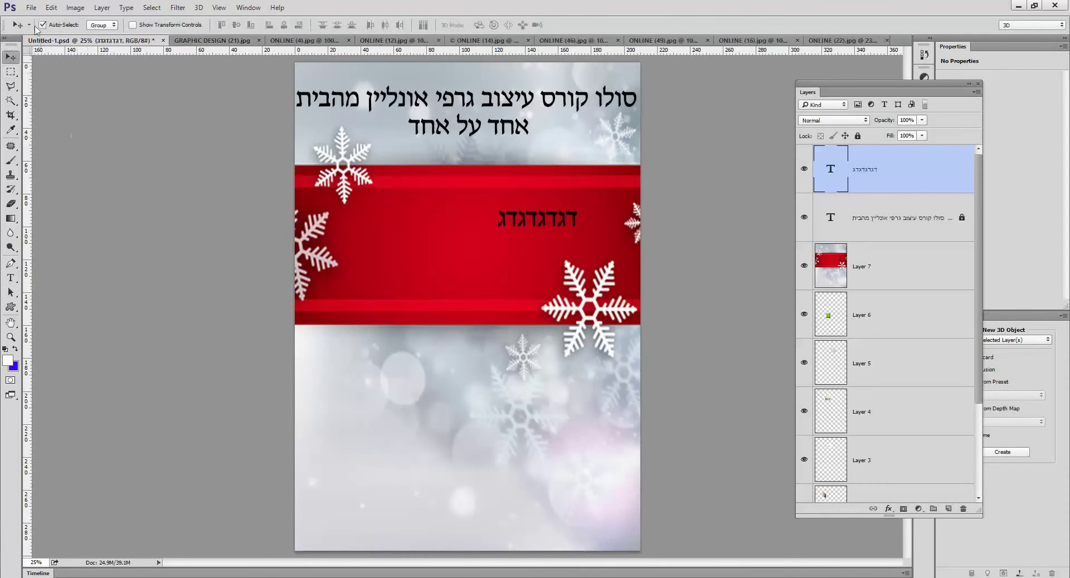
Step: Enlarge the "דגדגדגדג" text across the red ribbon with Free Transform to about 258% width and 245% height
{"action": "left_click", "coordinate": [51, 8]}
{"action": "left_click", "coordinate": [81, 224]}
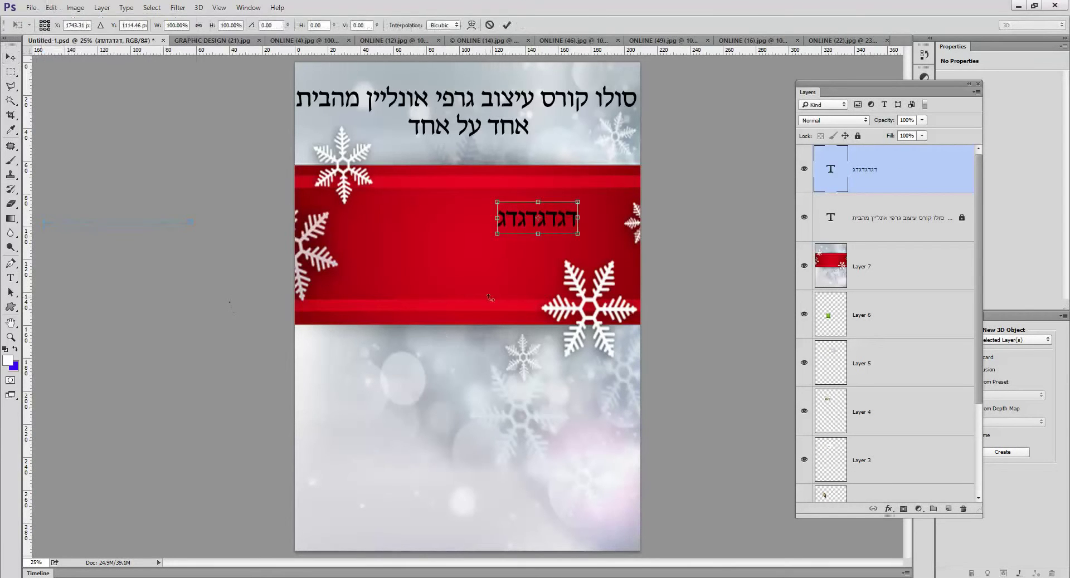
{"action": "left_click_drag", "start_coordinate": [497, 233], "coordinate": [369, 280]}
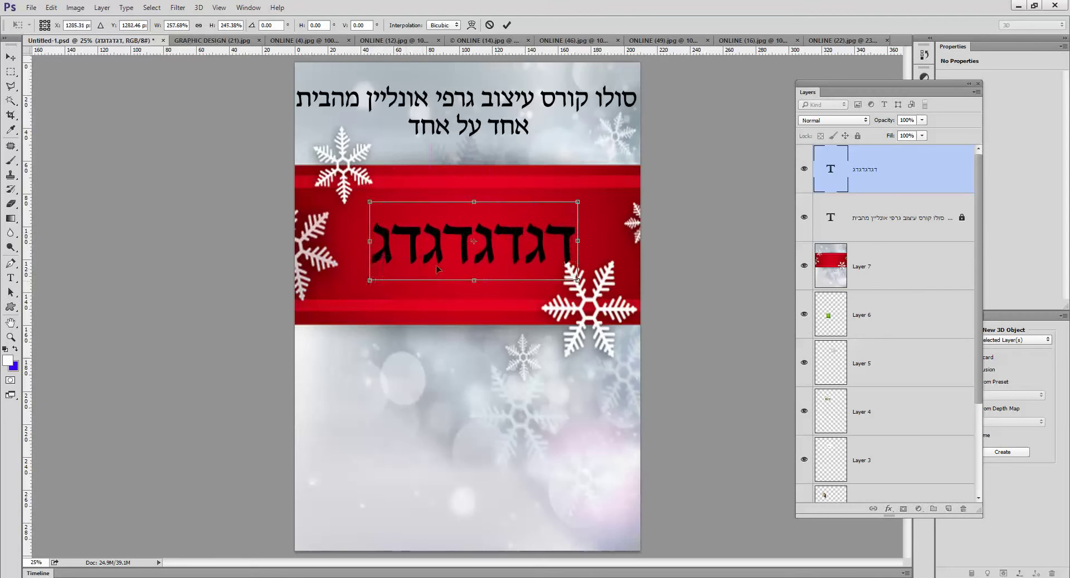
{"action": "key", "text": "Return"}
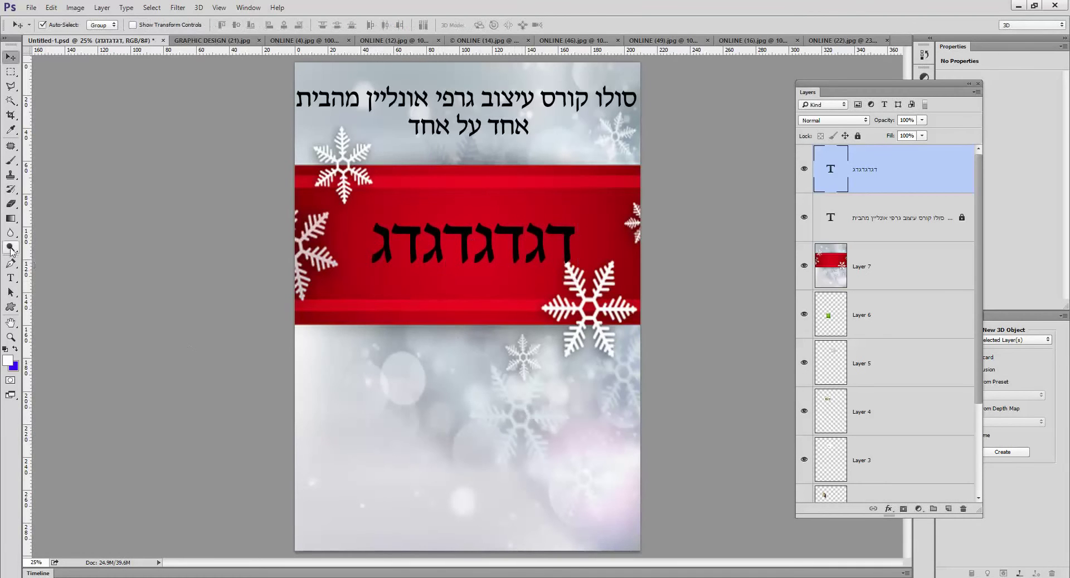
Step: Add a text line reading "כעכעכעכעכע" in 50 pt Narkisim Regular on the winter background below the red ribbon
{"action": "left_click", "coordinate": [11, 278]}
{"action": "left_click", "coordinate": [506, 427]}
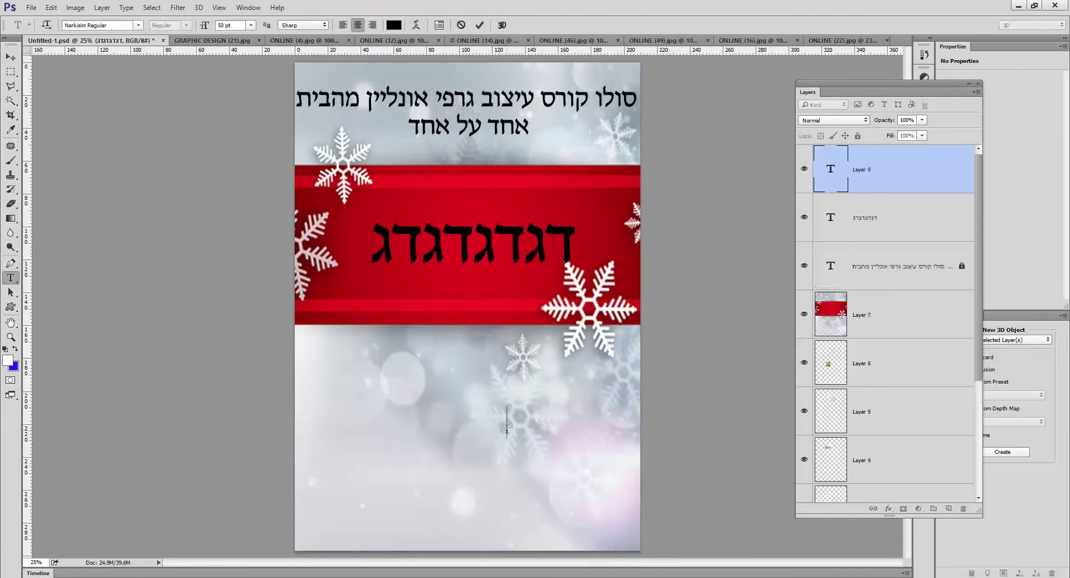
{"action": "type", "text": "כעכעכעכעכע"}
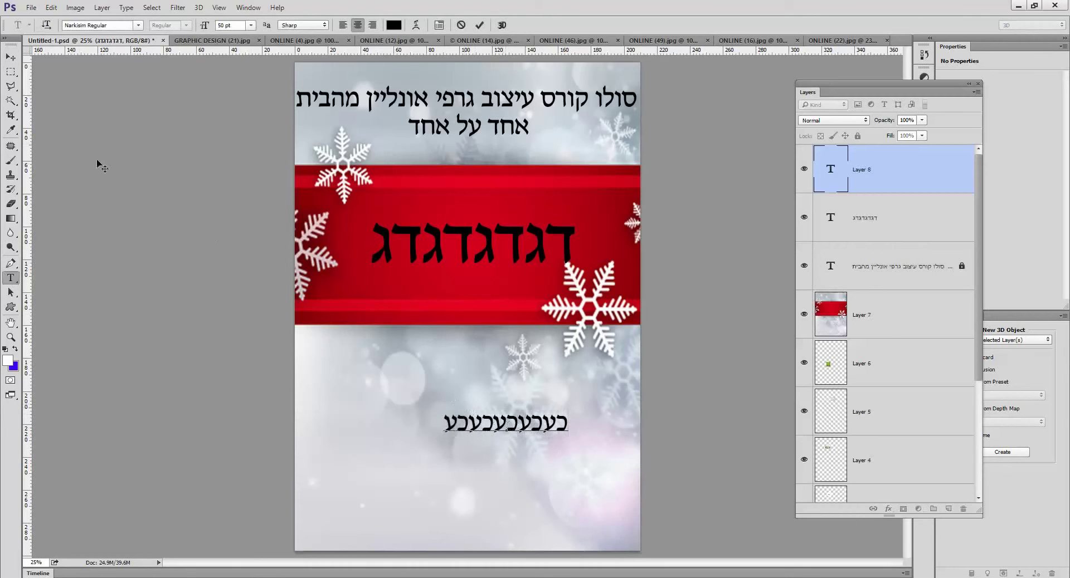
{"action": "left_click", "coordinate": [10, 57]}
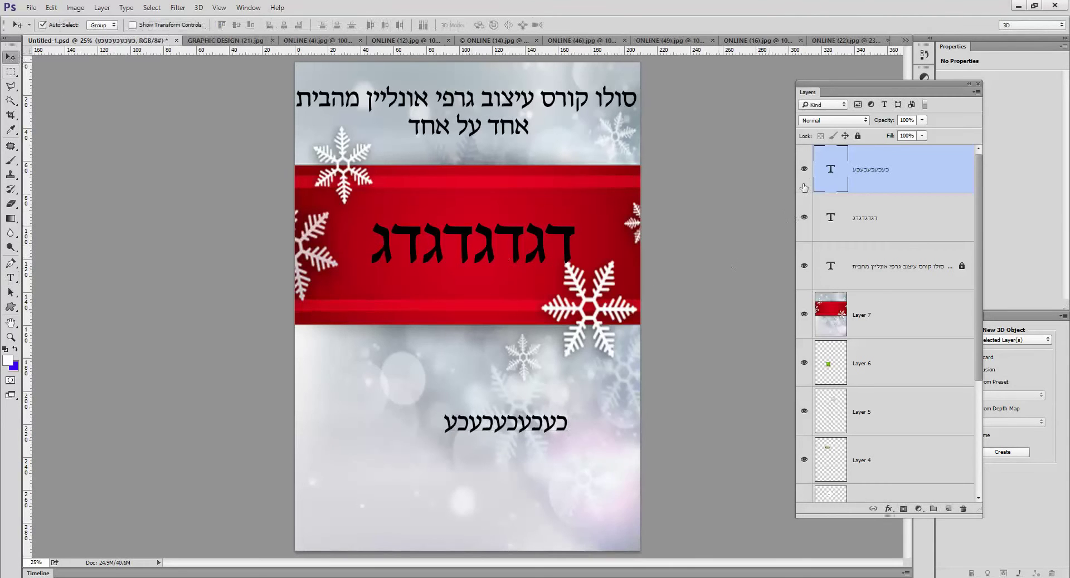
Step: Show the preset layer styles in a separate floating panel on the empty canvas area beside the page
{"action": "left_click", "coordinate": [248, 7]}
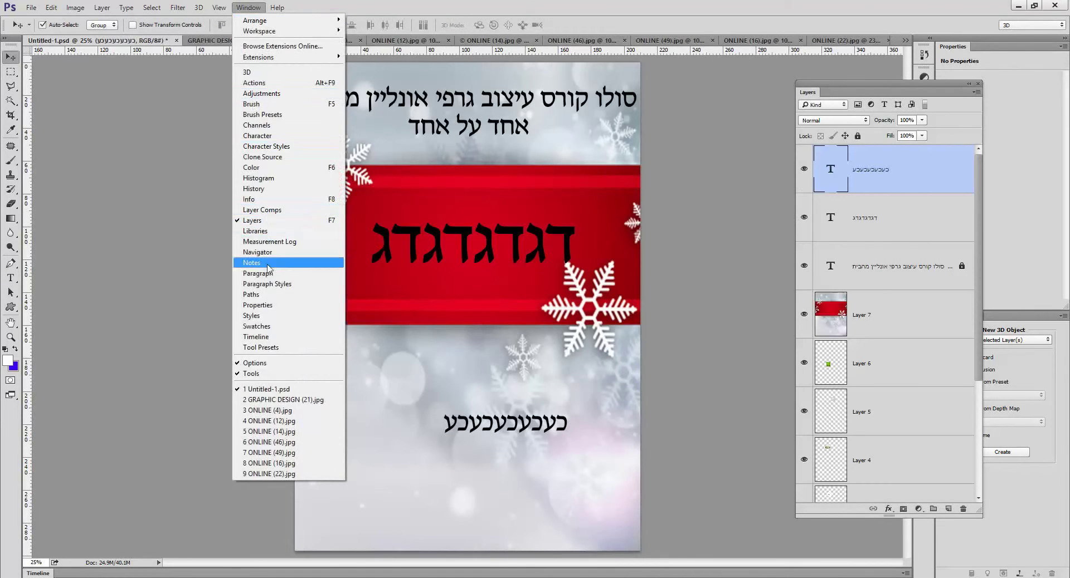
{"action": "left_click", "coordinate": [252, 316]}
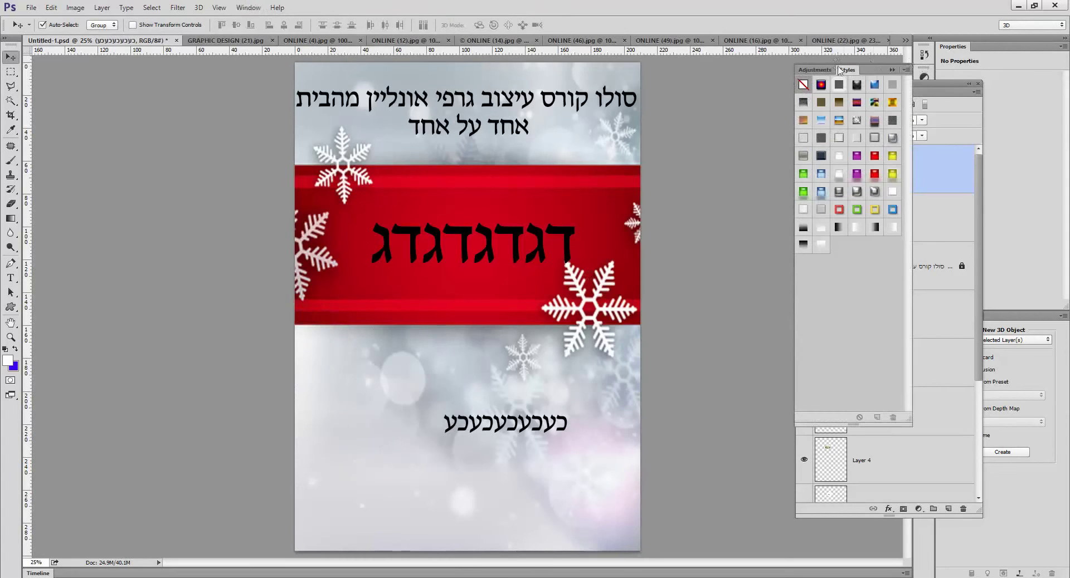
{"action": "left_click_drag", "start_coordinate": [833, 81], "coordinate": [92, 111]}
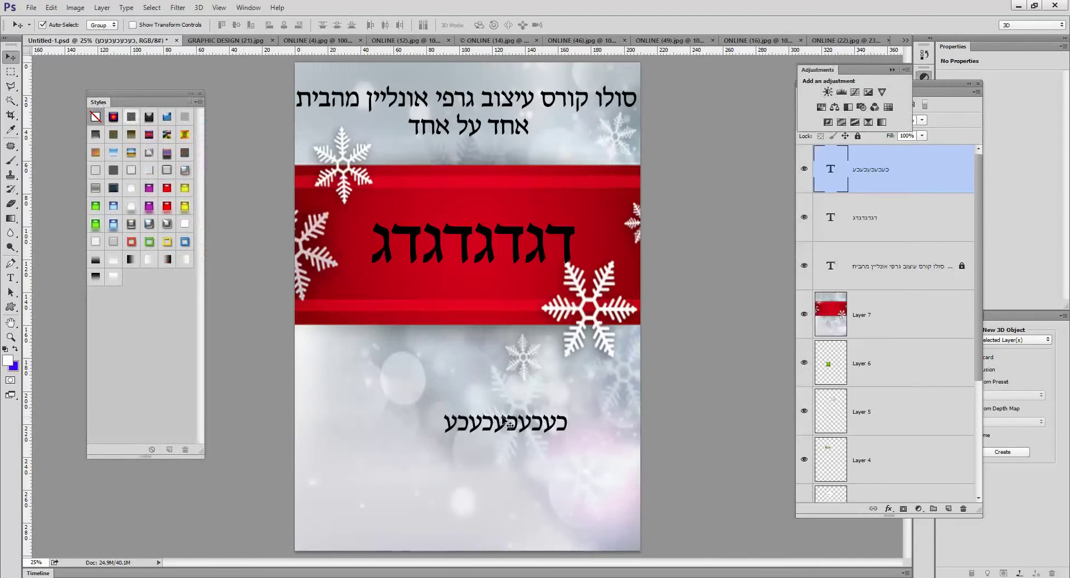
Step: Move the "כעכעכעכעכע" text a little down and sideways, and enlarge it with Free Transform to nearly the full page width
{"action": "left_click_drag", "start_coordinate": [493, 424], "coordinate": [438, 444]}
{"action": "key", "text": "ctrl+t"}
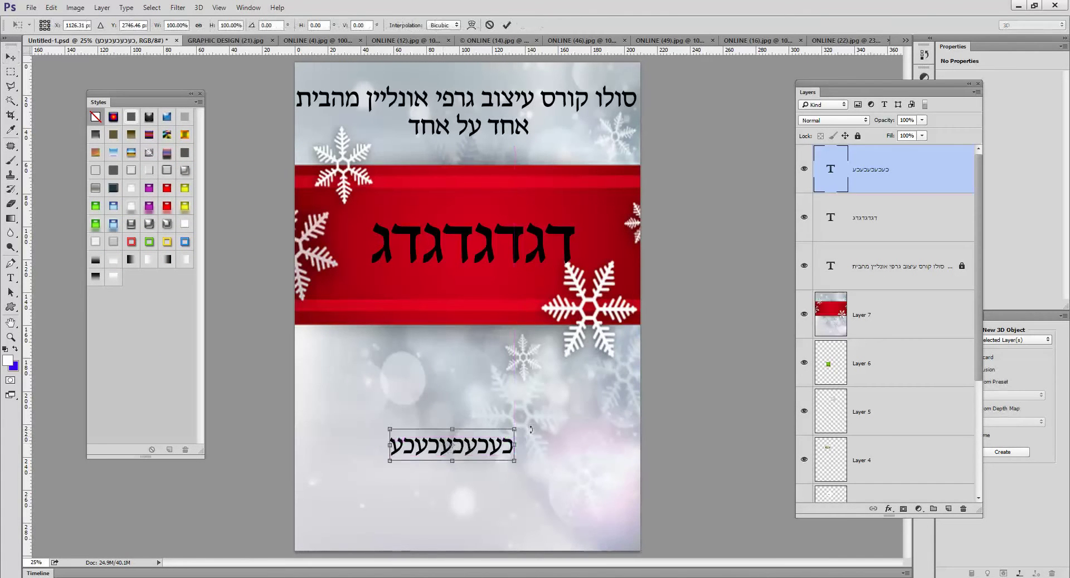
{"action": "left_click_drag", "start_coordinate": [514, 429], "coordinate": [639, 358]}
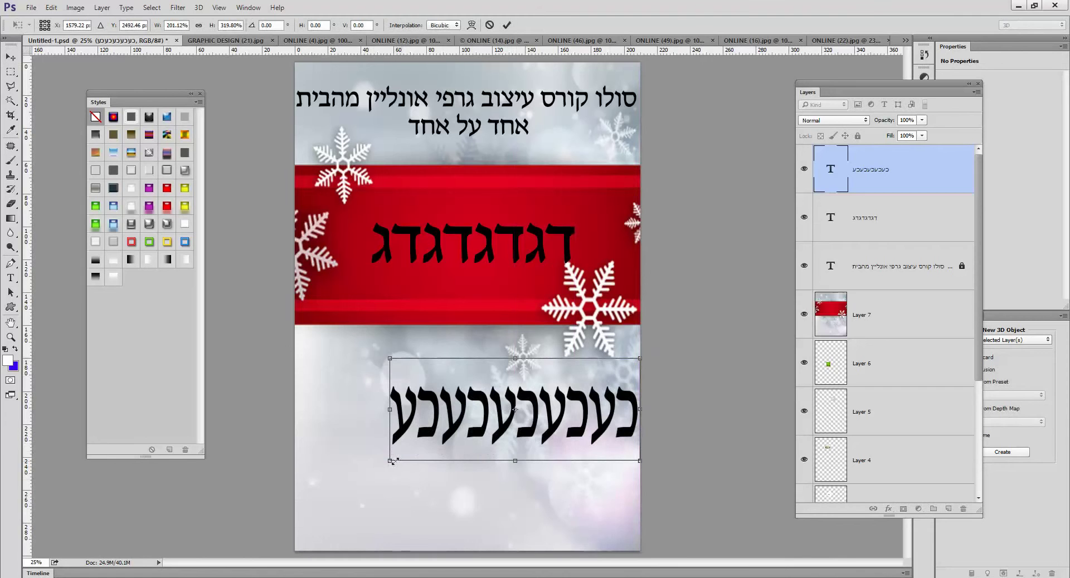
{"action": "left_click_drag", "start_coordinate": [343, 503], "coordinate": [323, 516]}
{"action": "key", "text": "Return"}
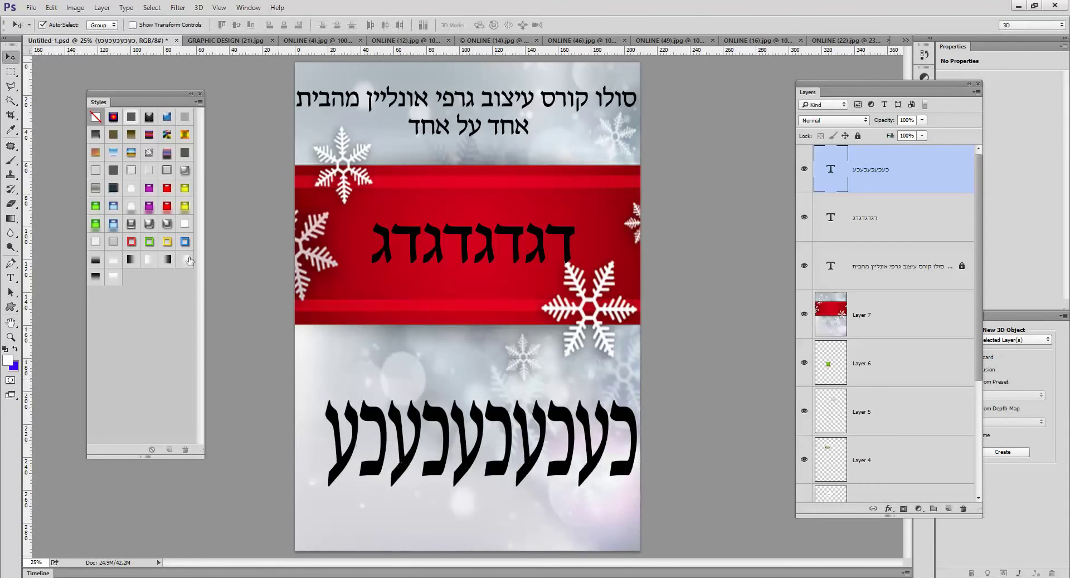
Step: Try the silver, purple and red style presets on the enlarged lower text, and apply the glossy yellow one
{"action": "left_click", "coordinate": [167, 224]}
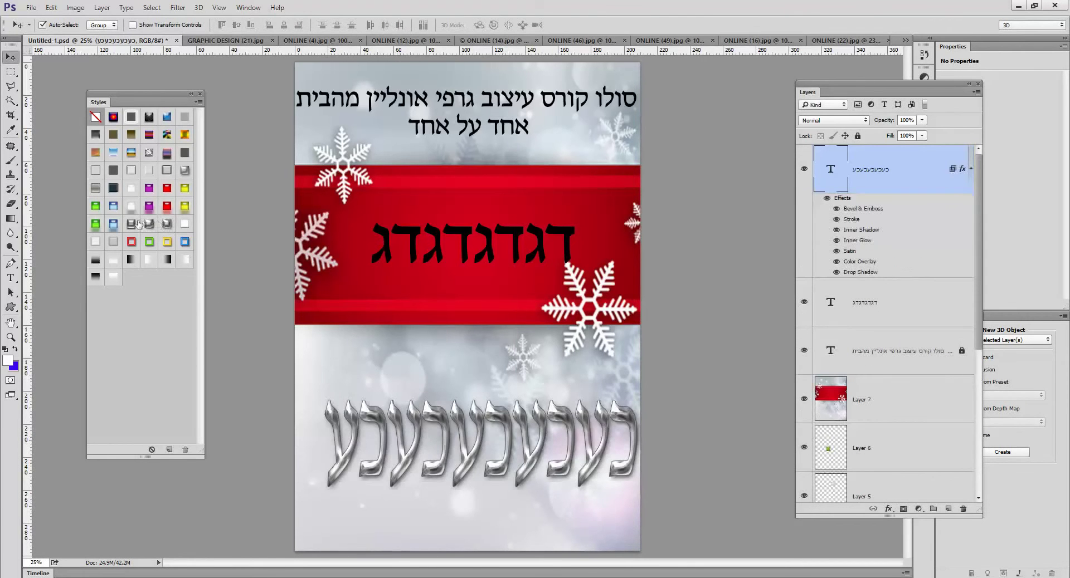
{"action": "left_click", "coordinate": [149, 205]}
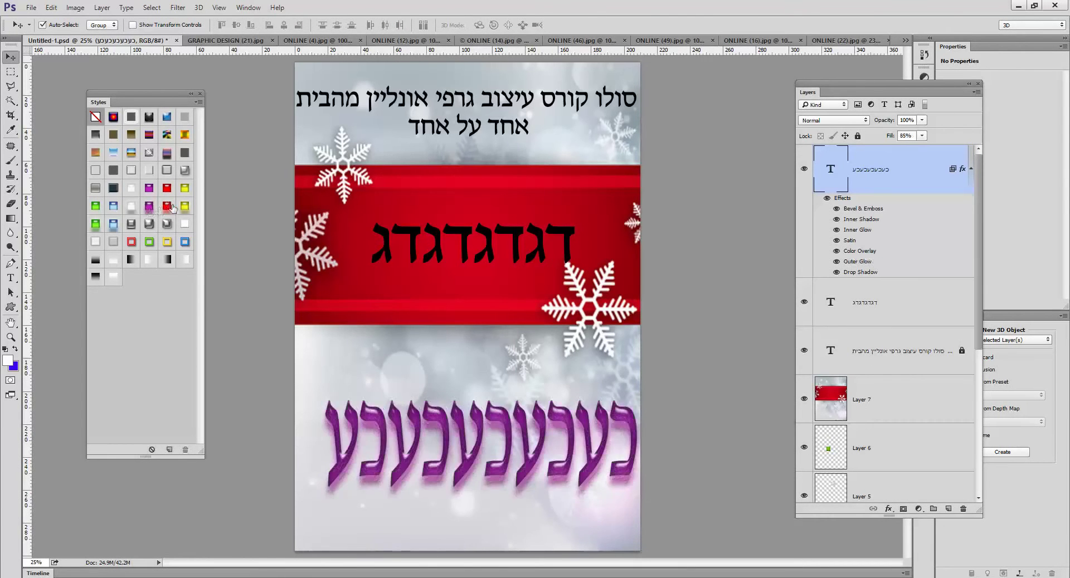
{"action": "left_click", "coordinate": [167, 206]}
{"action": "left_click", "coordinate": [184, 207]}
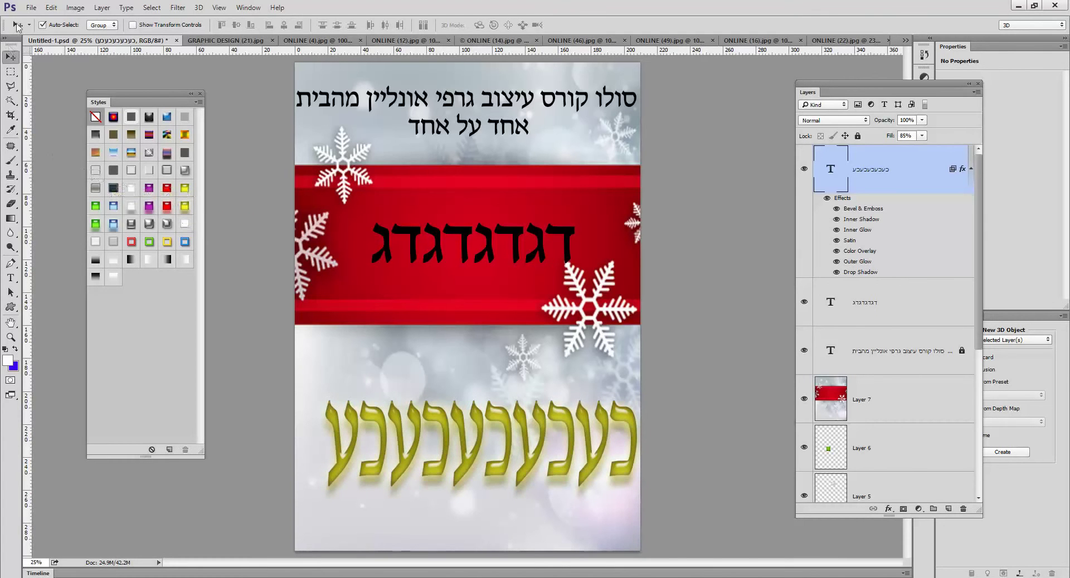
{"action": "left_click", "coordinate": [31, 7]}
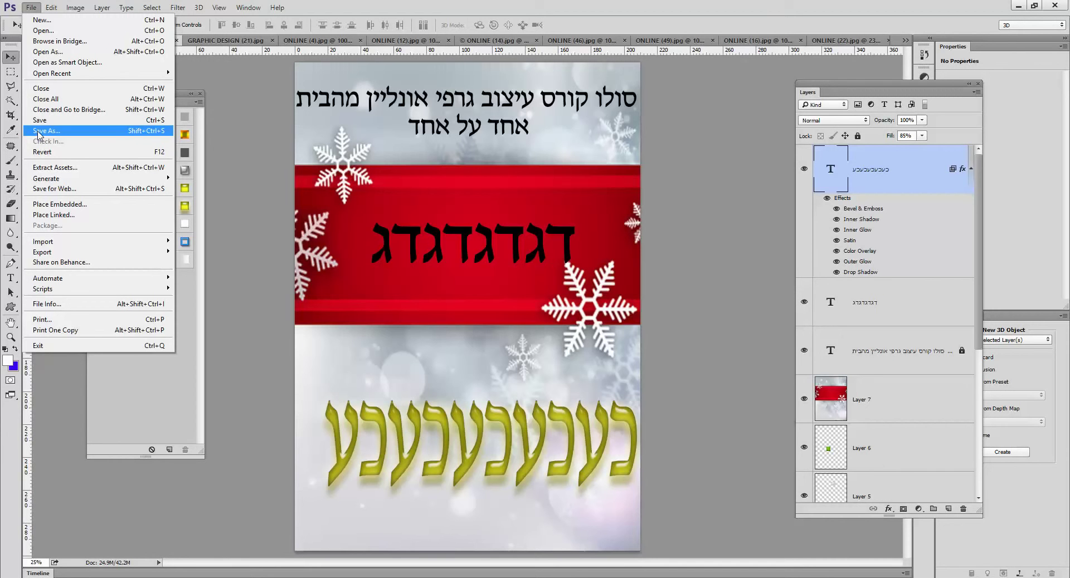
{"action": "left_click", "coordinate": [465, 254]}
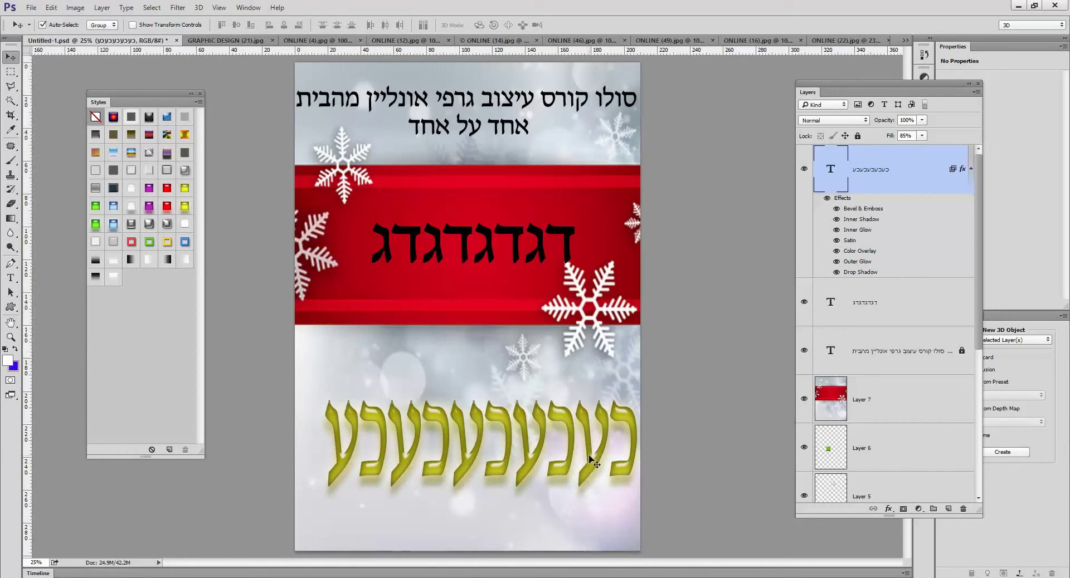
Step: Insert more Hebrew letters in the middle of the yellow text line so it fills the page width
{"action": "left_click", "coordinate": [10, 277]}
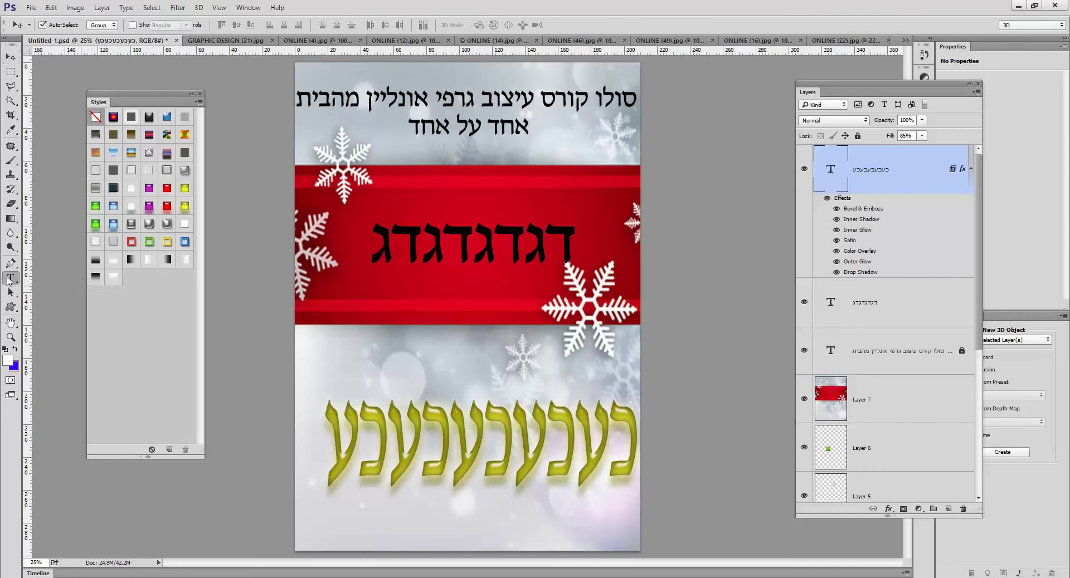
{"action": "left_click", "coordinate": [494, 360]}
{"action": "type", "text": "גכגכג"}
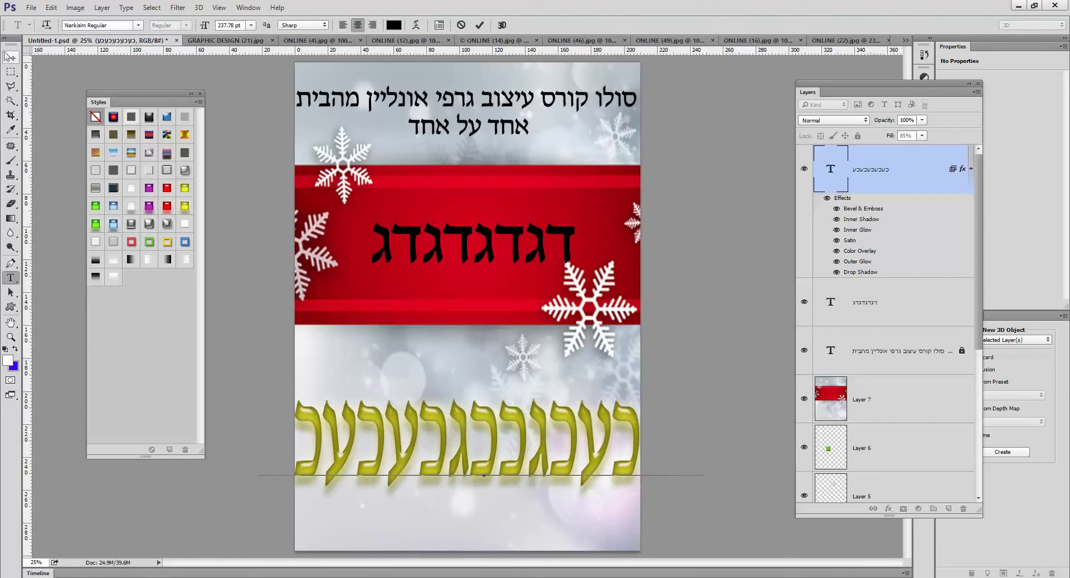
{"action": "key", "text": "ctrl+Return"}
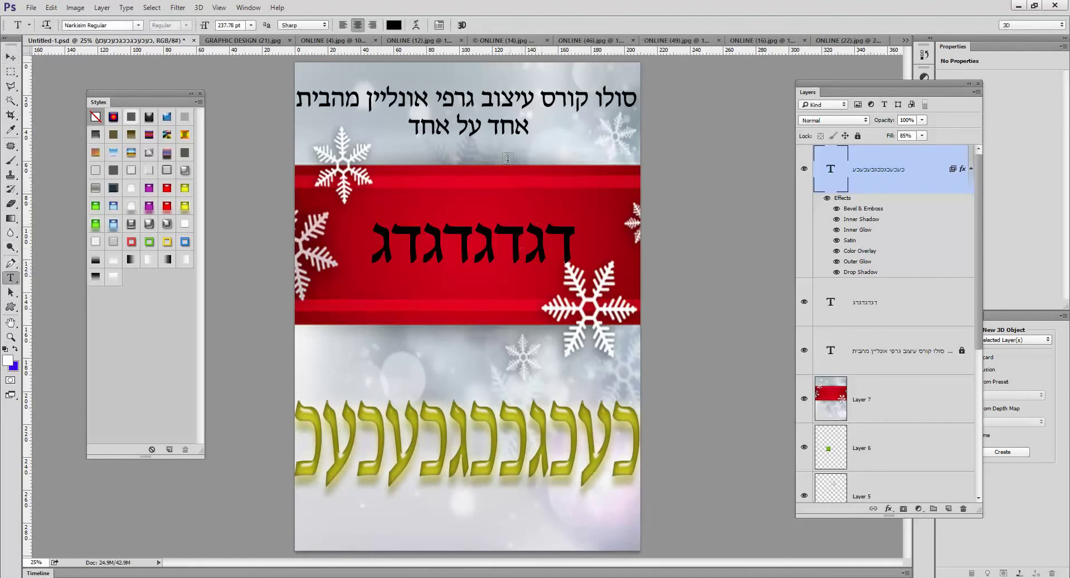
Step: Add a 50 pt text line "כגכגכגכ", place it under "דגדגדגדג" on the ribbon, and shift "דגדגדגדג" slightly sideways
{"action": "left_click", "coordinate": [508, 158]}
{"action": "type", "text": "כגכגכג"}
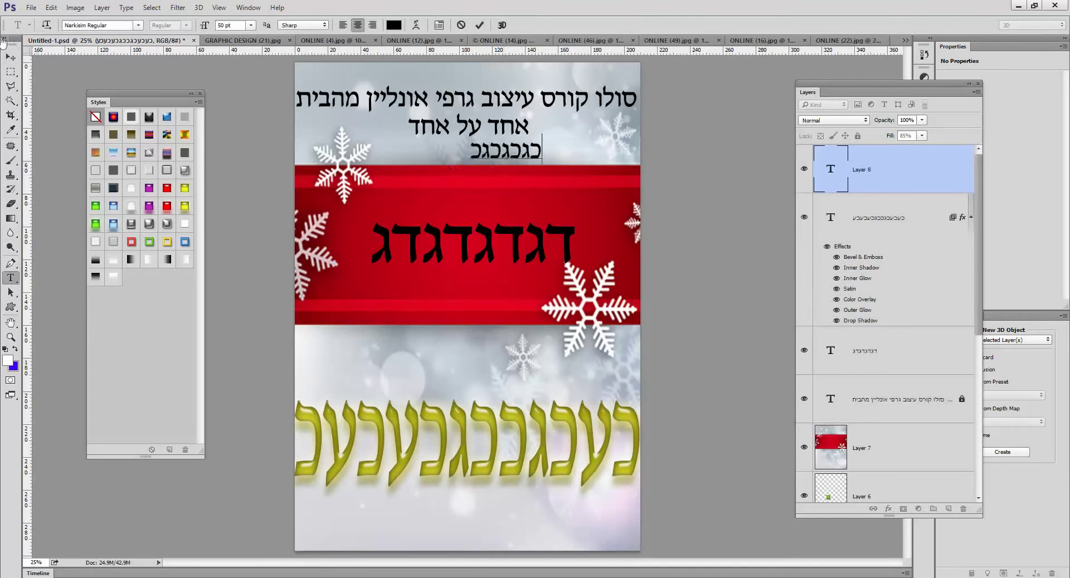
{"action": "left_click", "coordinate": [10, 57]}
{"action": "left_click_drag", "start_coordinate": [490, 153], "coordinate": [437, 284]}
{"action": "left_click_drag", "start_coordinate": [419, 244], "coordinate": [411, 244]}
Step: Try the Arc text warp on "דגדגדגדג", and apply the Flag warp style instead
{"action": "left_click", "coordinate": [10, 277]}
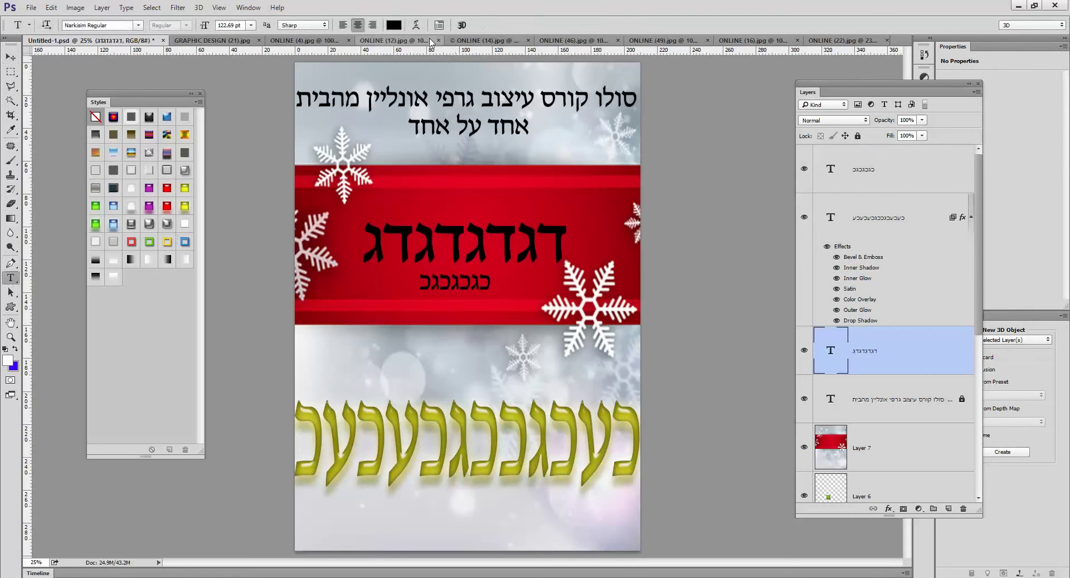
{"action": "left_click", "coordinate": [416, 25]}
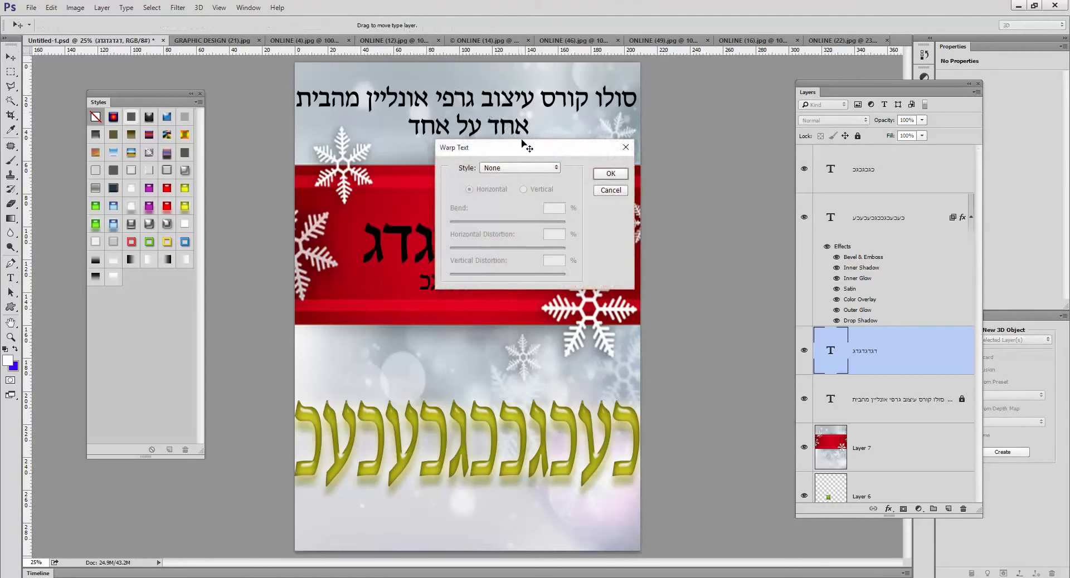
{"action": "left_click_drag", "start_coordinate": [526, 148], "coordinate": [667, 82]}
{"action": "left_click", "coordinate": [663, 102]}
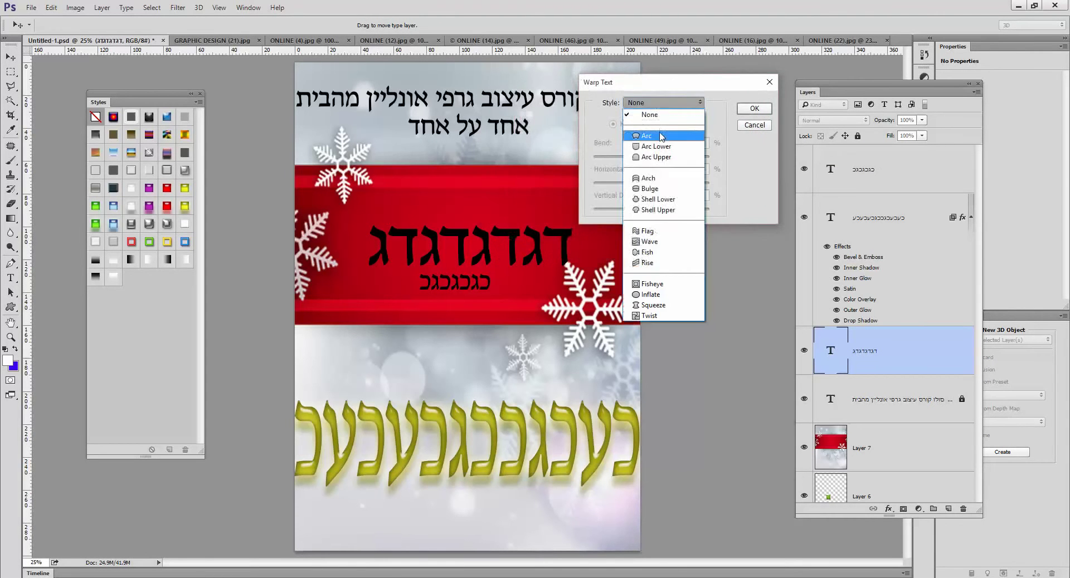
{"action": "left_click", "coordinate": [662, 136]}
{"action": "left_click", "coordinate": [664, 103]}
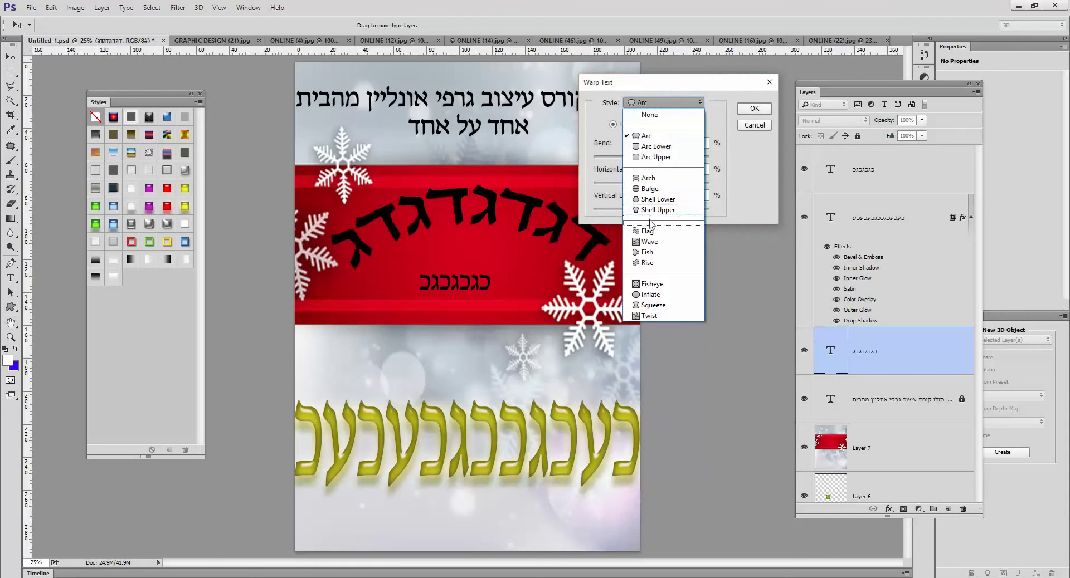
{"action": "left_click", "coordinate": [647, 230]}
{"action": "left_click", "coordinate": [754, 109]}
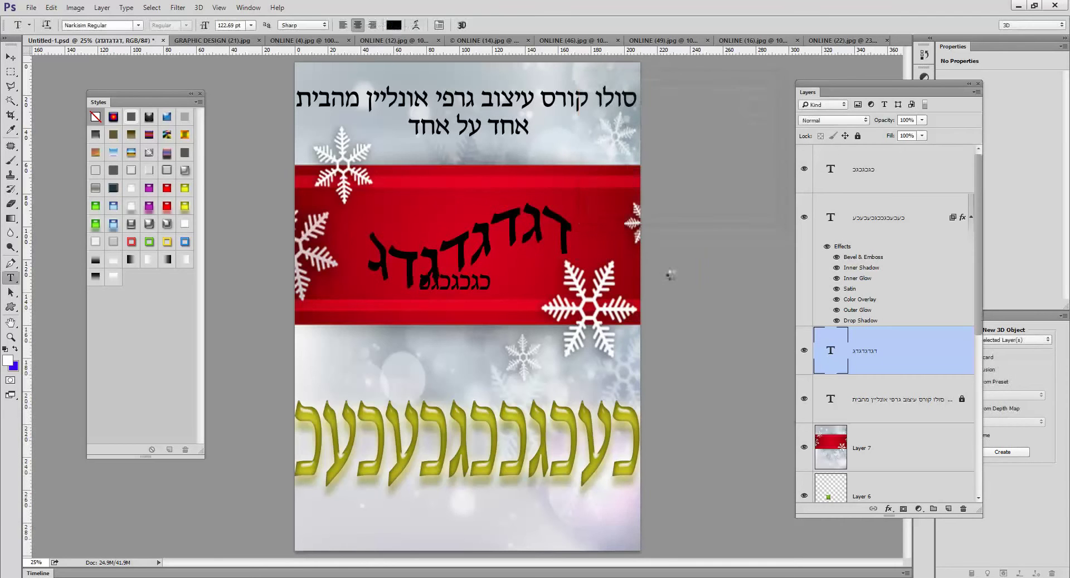
Step: Delete the small "כגכגכגכ" text layer, the yellow text layer and the warped "דגדגדגדג" text layer
{"action": "left_click", "coordinate": [873, 165]}
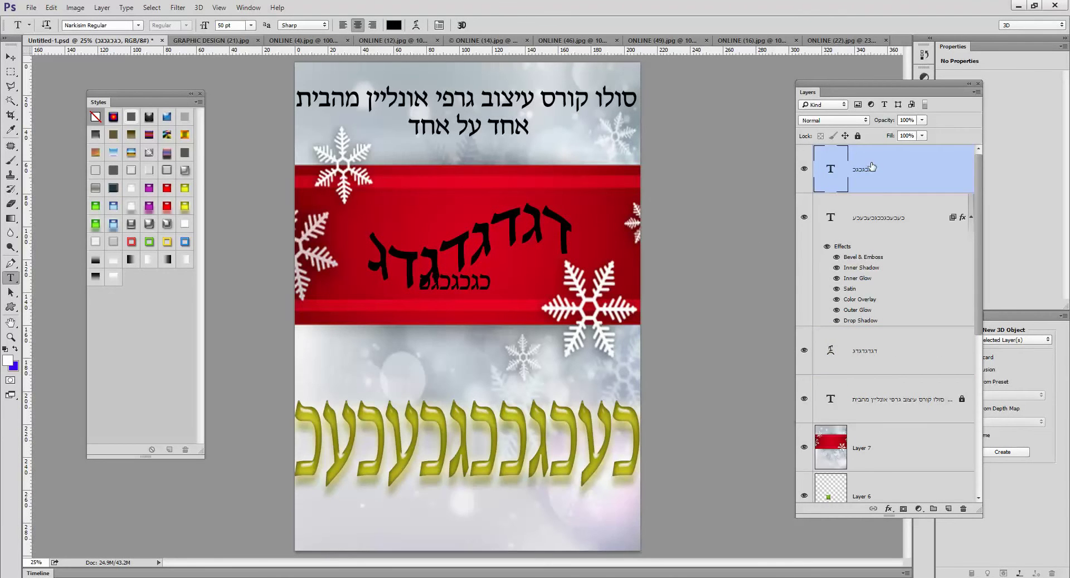
{"action": "key", "text": "Delete"}
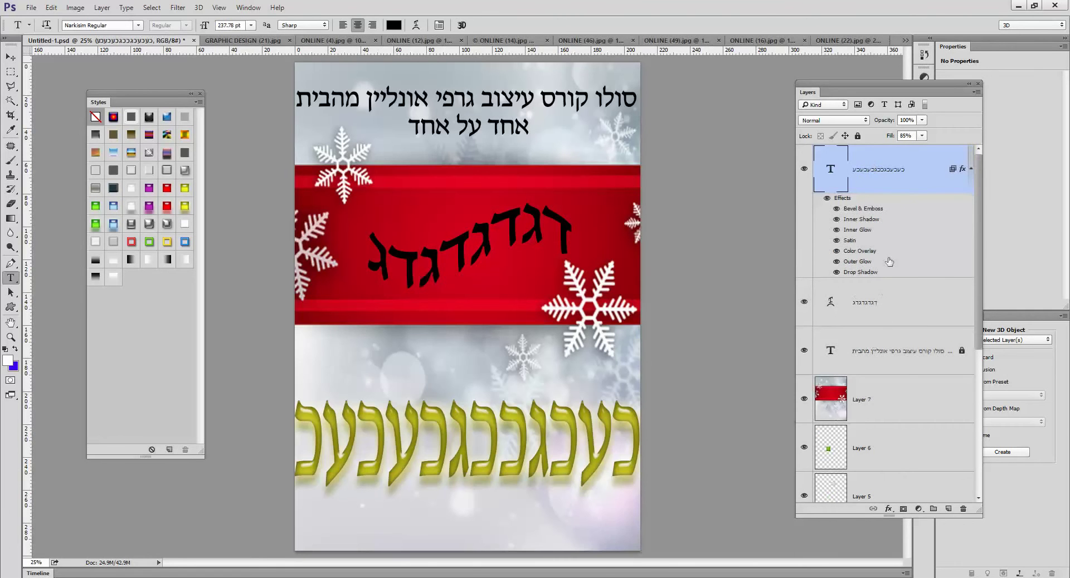
{"action": "key", "text": "Delete"}
{"action": "scroll", "coordinate": [888, 303], "scroll_direction": "down", "scroll_amount": 3}
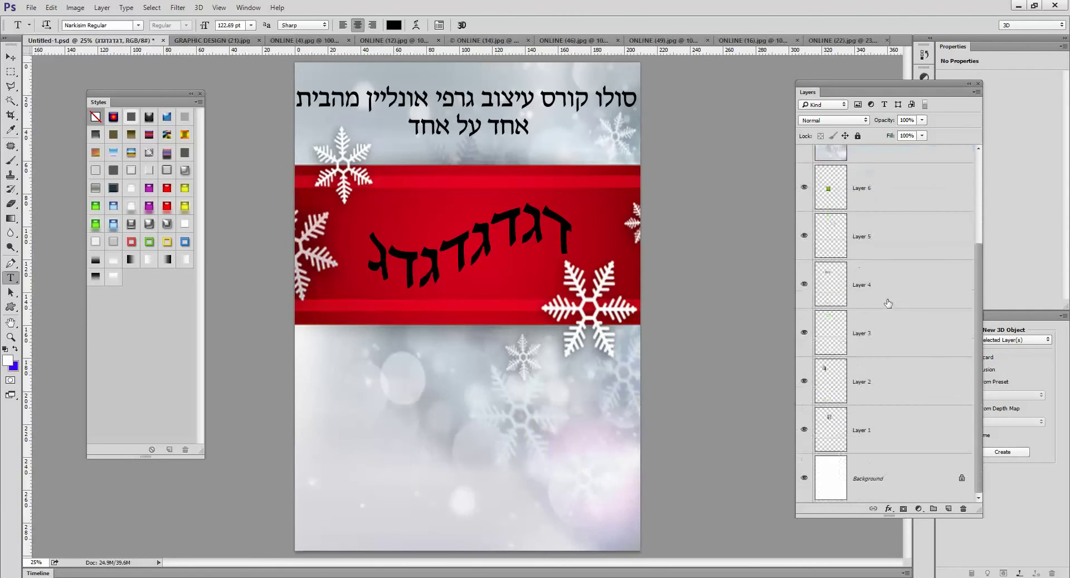
{"action": "left_click", "coordinate": [10, 57]}
{"action": "key", "text": "Delete"}
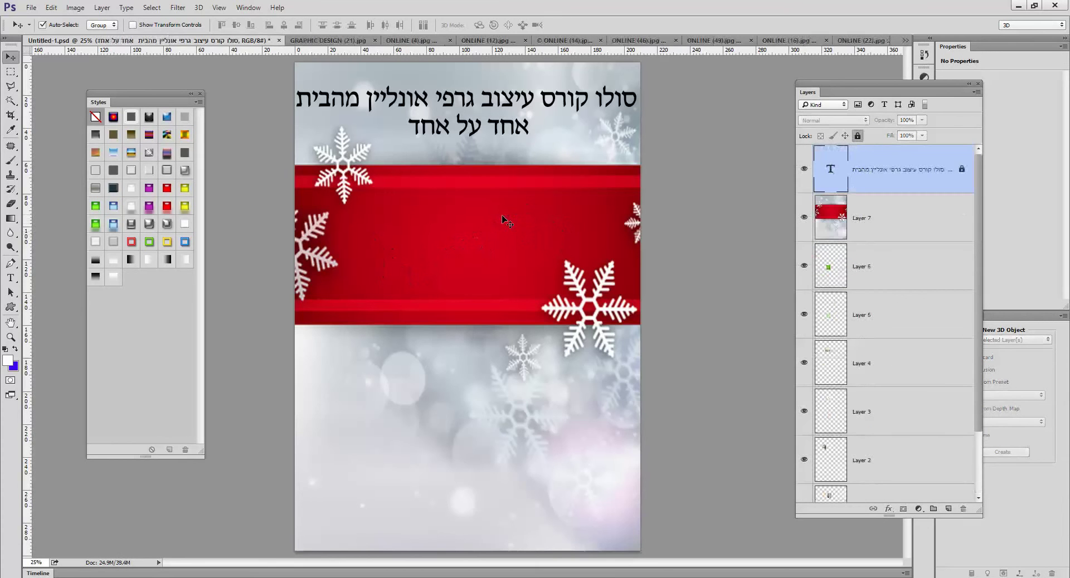
Step: Bring green snowflake Layer 6 above Layer 7, and scale it with Free Transform to about 727% width and 1014% height, covering the page
{"action": "left_click_drag", "start_coordinate": [864, 278], "coordinate": [871, 203]}
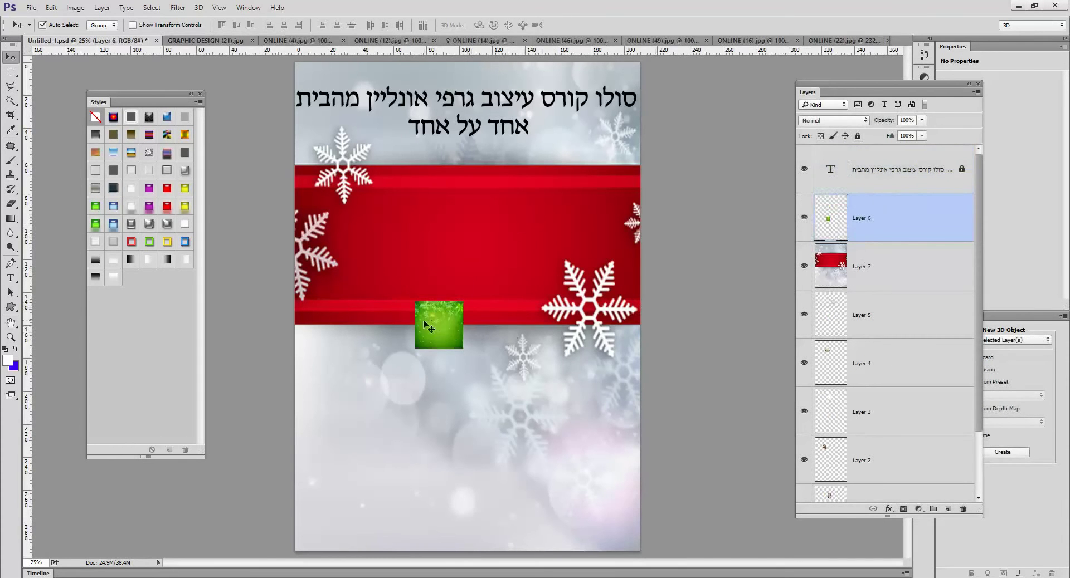
{"action": "left_click_drag", "start_coordinate": [424, 324], "coordinate": [401, 325]}
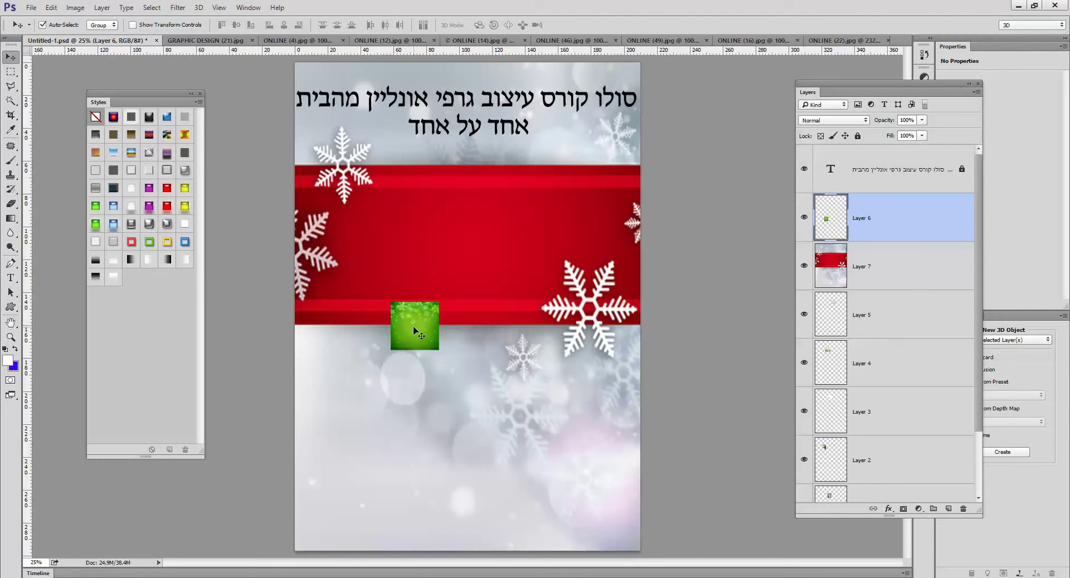
{"action": "key", "text": "ctrl"}
{"action": "key", "text": "ctrl+t"}
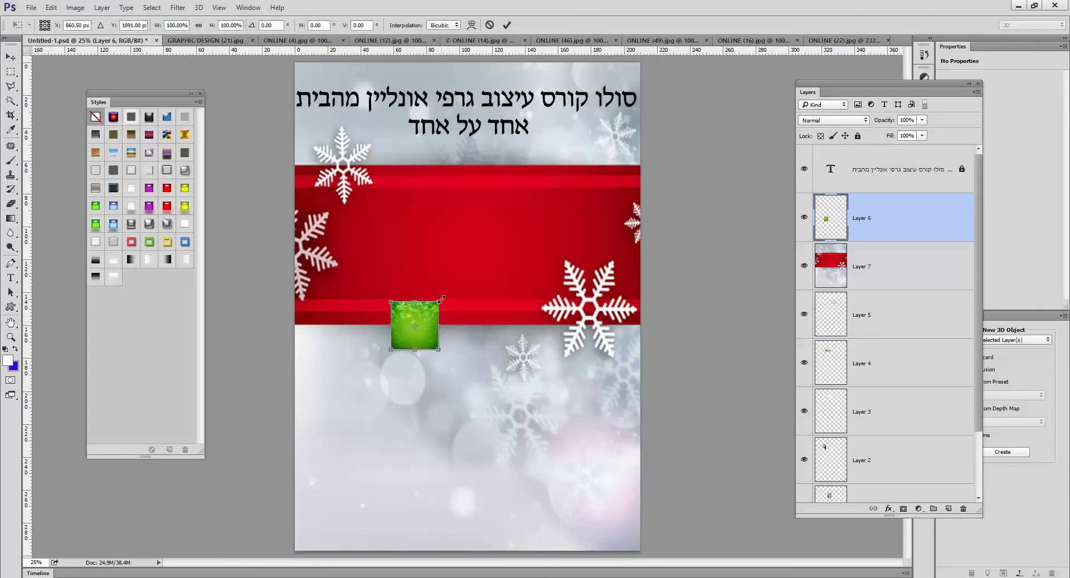
{"action": "left_click_drag", "start_coordinate": [459, 293], "coordinate": [643, 64]}
{"action": "left_click_drag", "start_coordinate": [393, 351], "coordinate": [289, 552]}
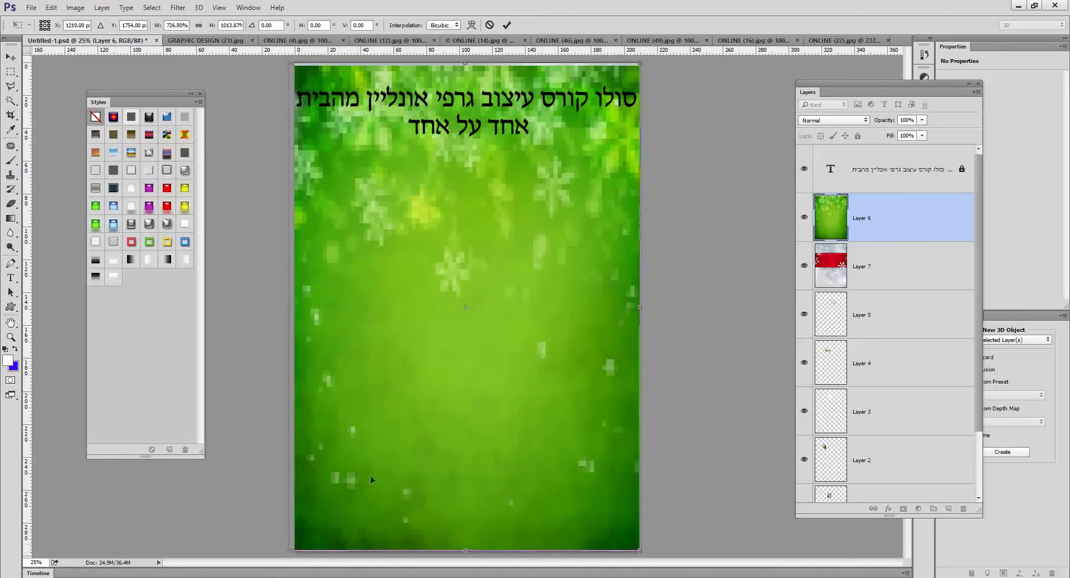
{"action": "key", "text": "Return"}
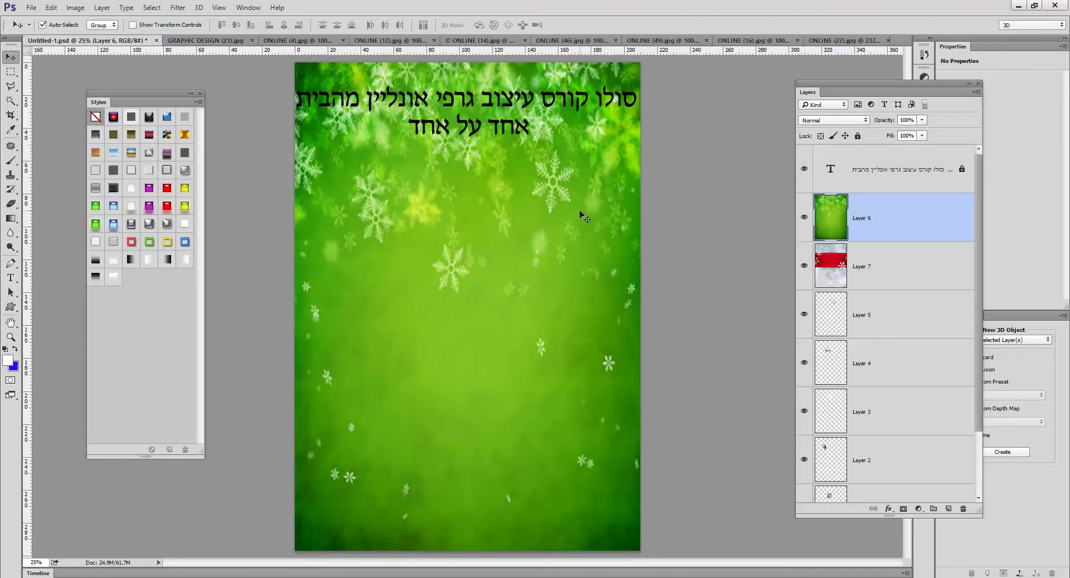
Step: Try 33% opacity on green Layer 6, and set its opacity to 75%
{"action": "left_click", "coordinate": [922, 121]}
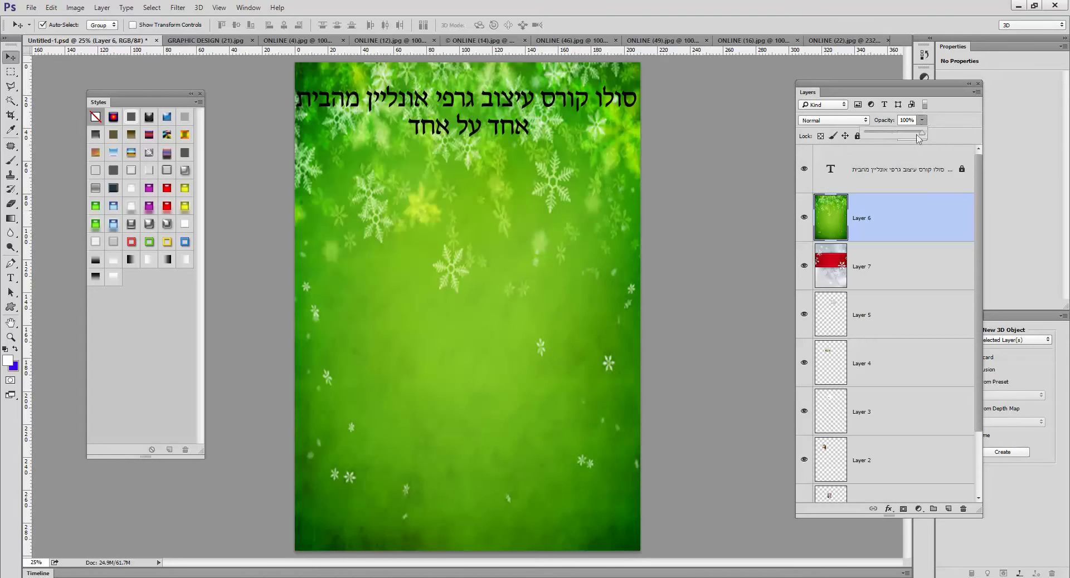
{"action": "left_click_drag", "start_coordinate": [919, 138], "coordinate": [885, 138]}
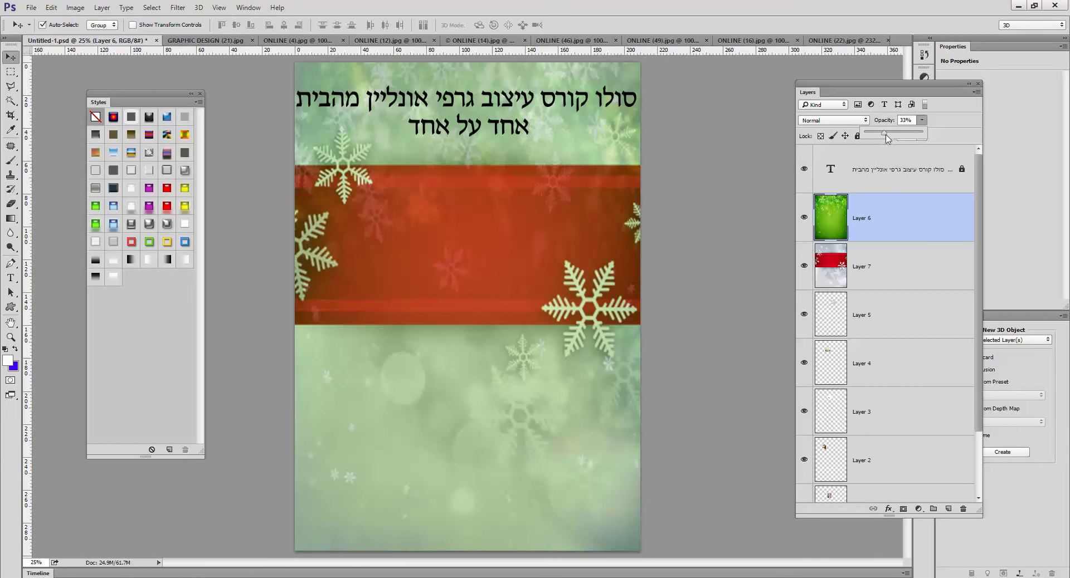
{"action": "left_click", "coordinate": [925, 137]}
{"action": "left_click_drag", "start_coordinate": [921, 136], "coordinate": [907, 136]}
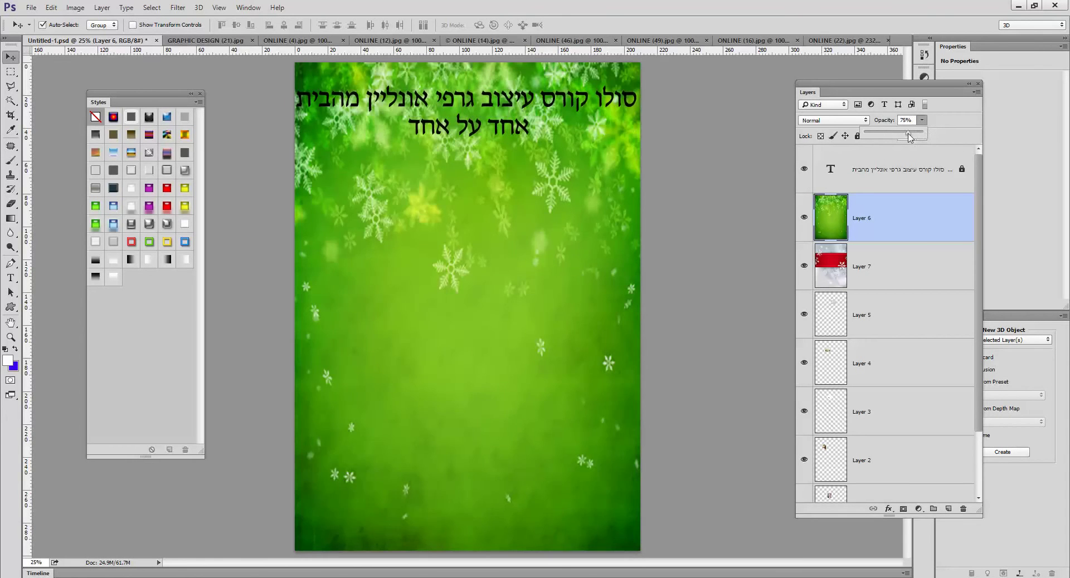
Step: Try deleting the part of green Layer 6 below the heading with a rectangular marquee selection, and restore it
{"action": "left_click", "coordinate": [10, 72]}
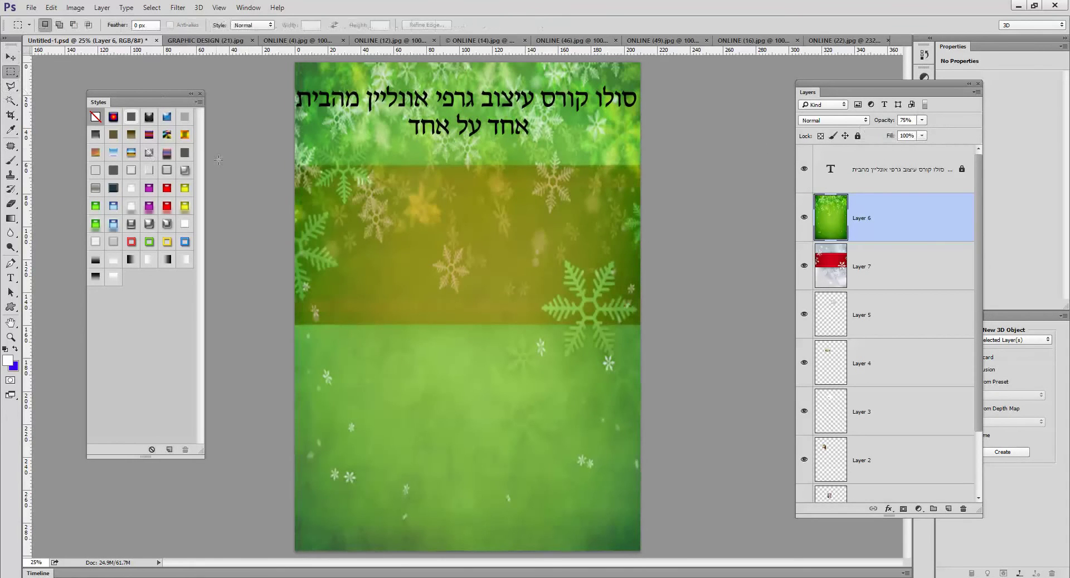
{"action": "left_click_drag", "start_coordinate": [289, 166], "coordinate": [641, 550]}
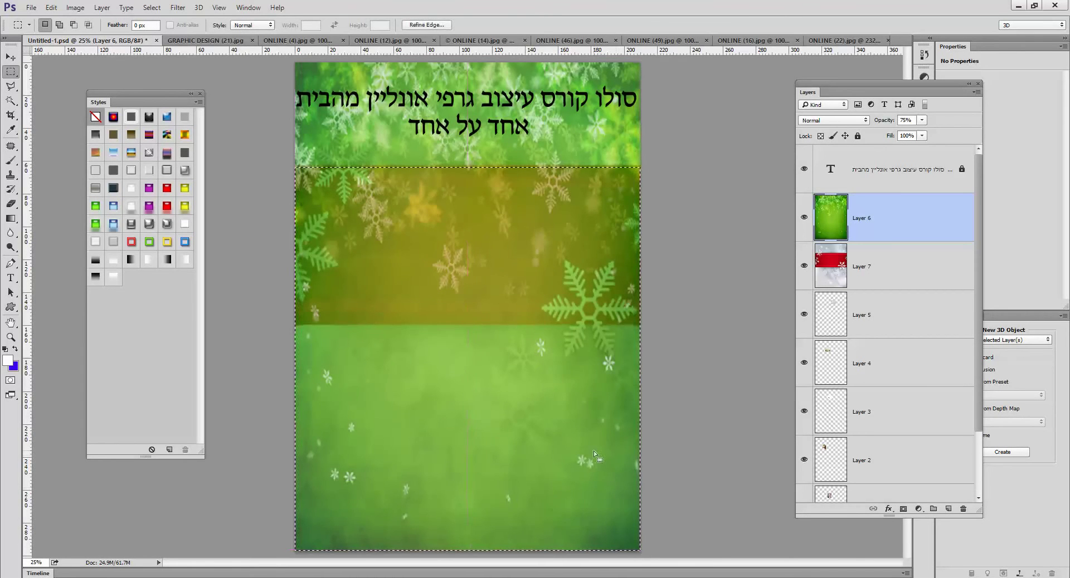
{"action": "key", "text": "Delete"}
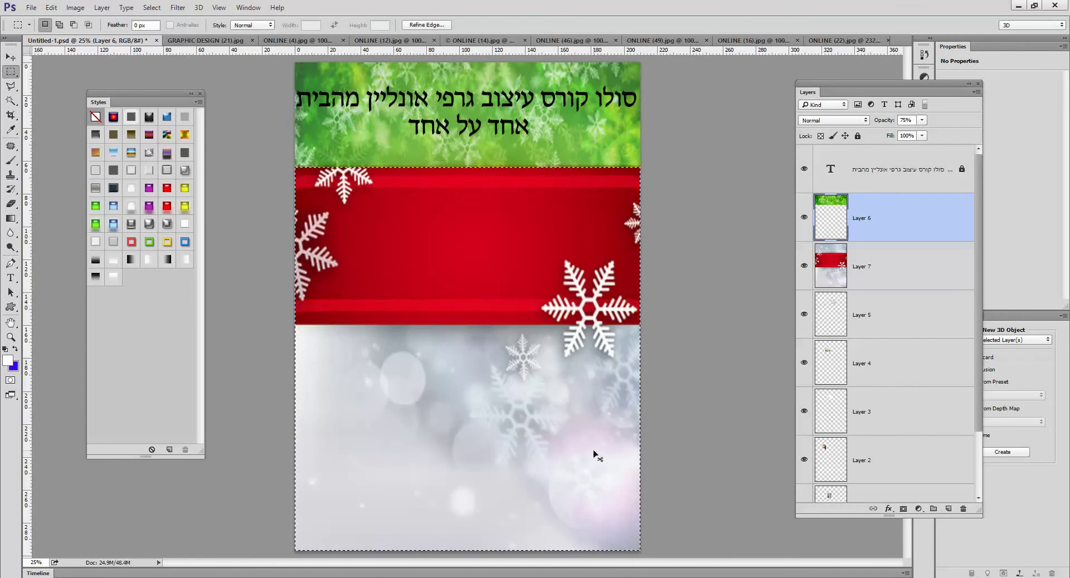
{"action": "key", "text": "ctrl+d"}
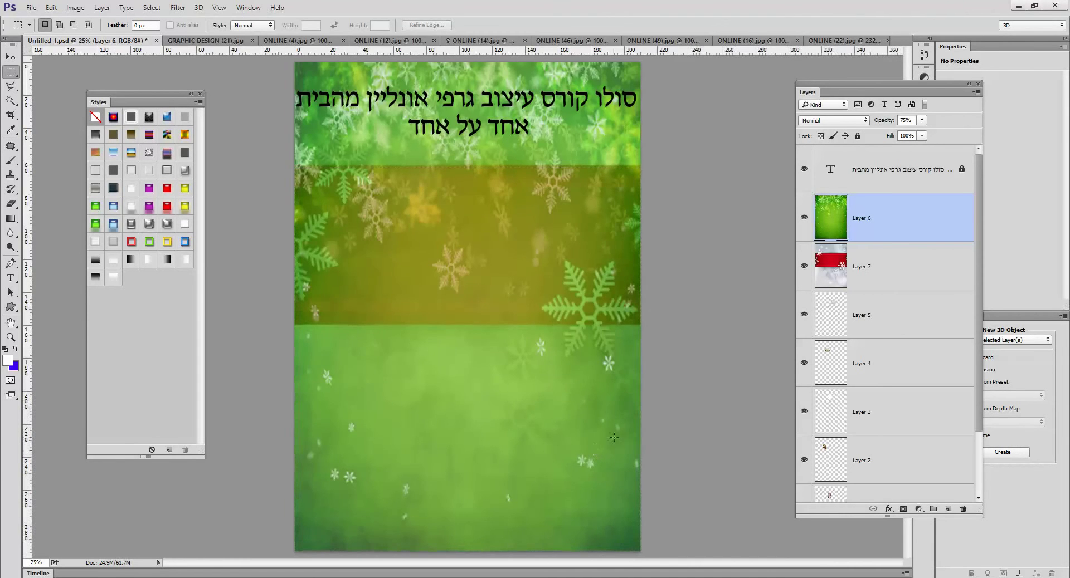
Step: Set Layer 6's opacity to 100% and lasso everything below a freehand wavy line across the page's upper half
{"action": "left_click", "coordinate": [923, 123]}
{"action": "left_click_drag", "start_coordinate": [917, 138], "coordinate": [950, 138]}
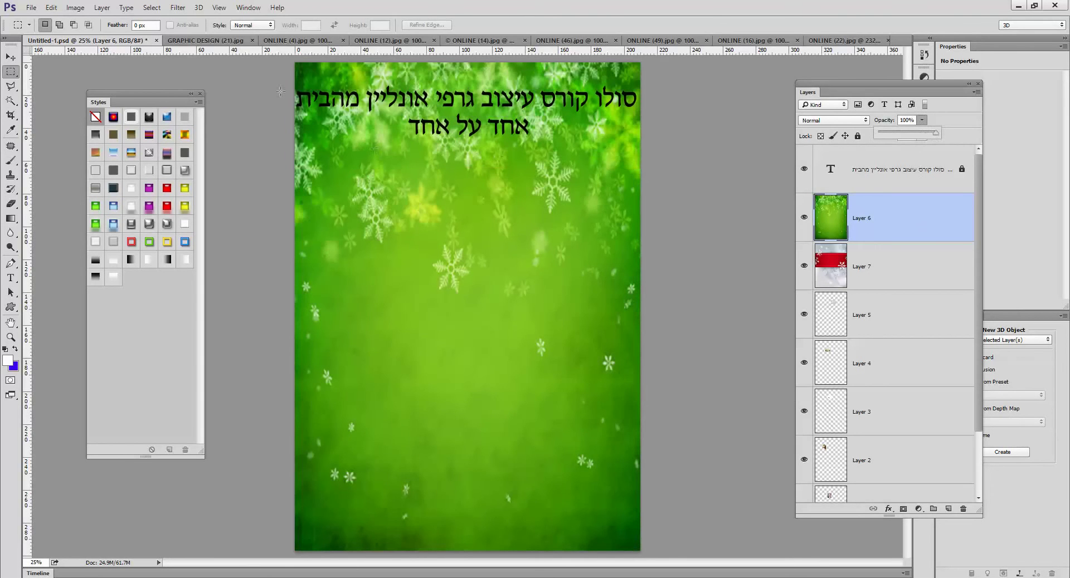
{"action": "left_click_drag", "start_coordinate": [11, 86], "coordinate": [60, 98]}
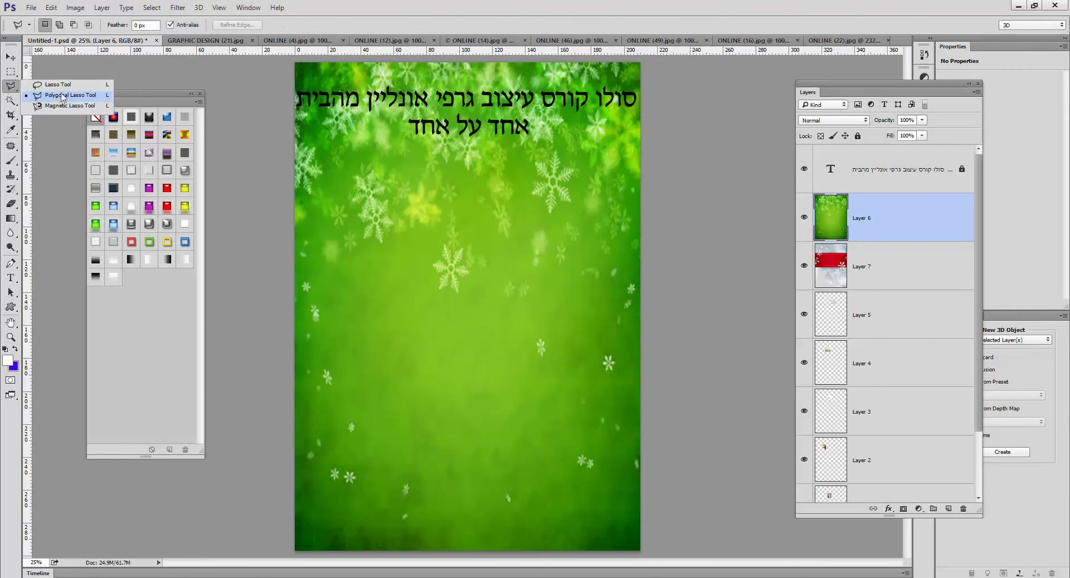
{"action": "left_click", "coordinate": [57, 85]}
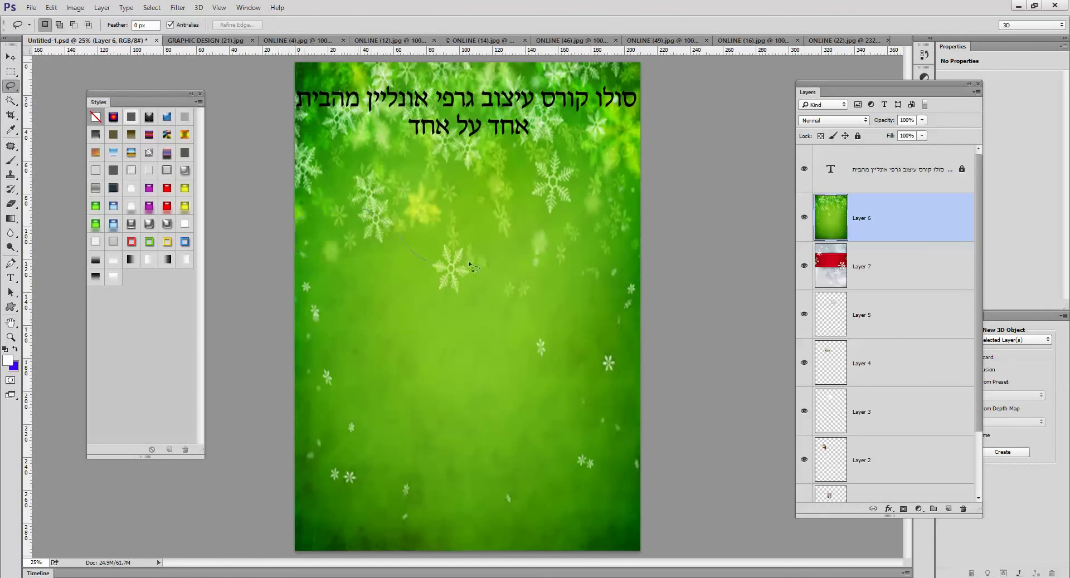
{"action": "mouse_move", "coordinate": [672, 552]}
{"action": "left_mouse_down"}
{"action": "mouse_move", "coordinate": [212, 511]}
{"action": "mouse_move", "coordinate": [221, 329]}
{"action": "mouse_move", "coordinate": [355, 228]}
{"action": "left_mouse_up"}
Step: Feather the wavy selection by 150 pixels, delete that area from Layer 6, and deselect
{"action": "right_click", "coordinate": [455, 305]}
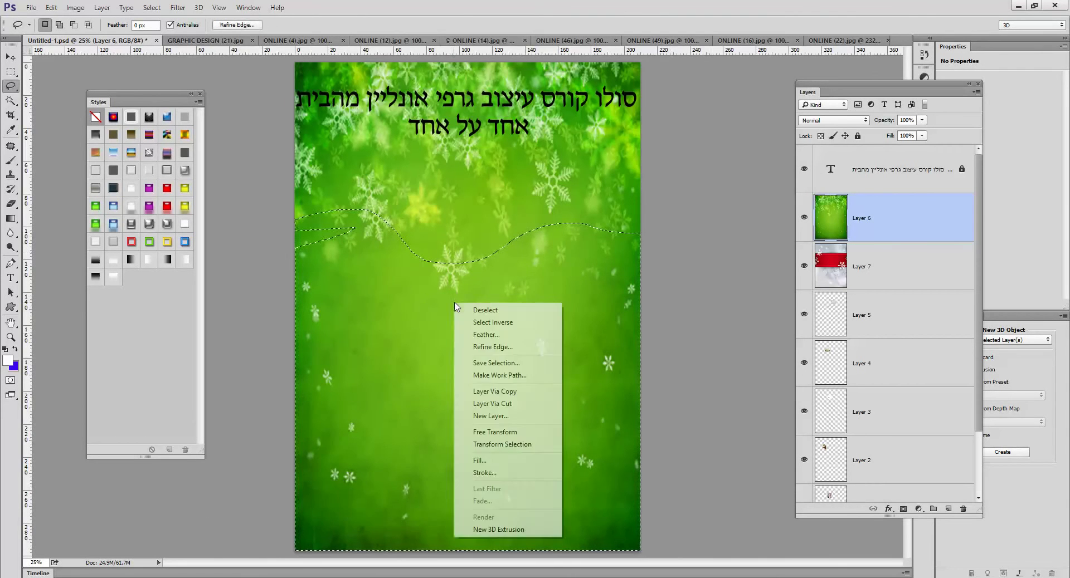
{"action": "left_click", "coordinate": [480, 335]}
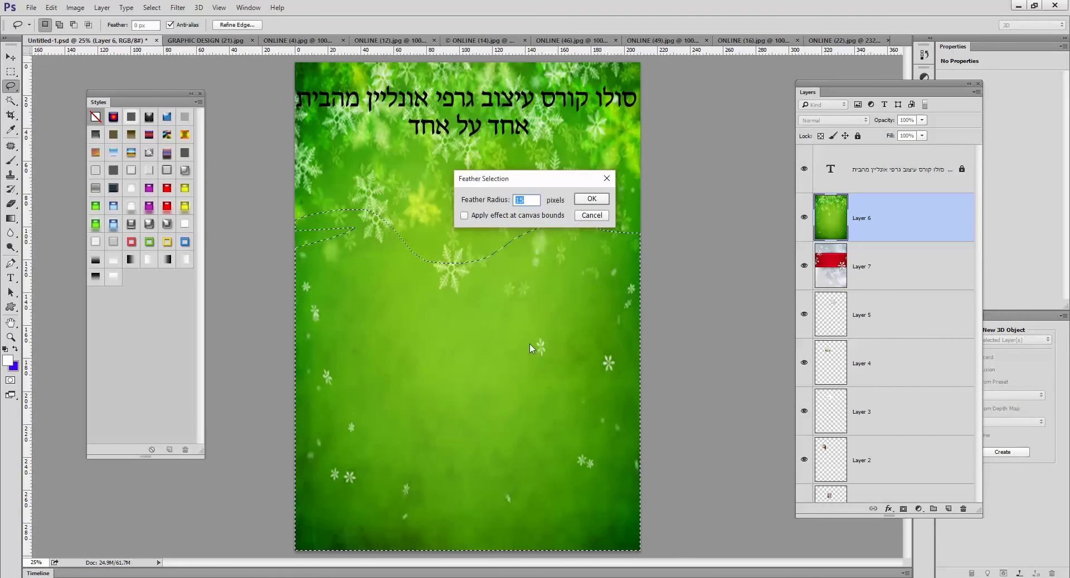
{"action": "type", "text": "150"}
{"action": "key", "text": "Return"}
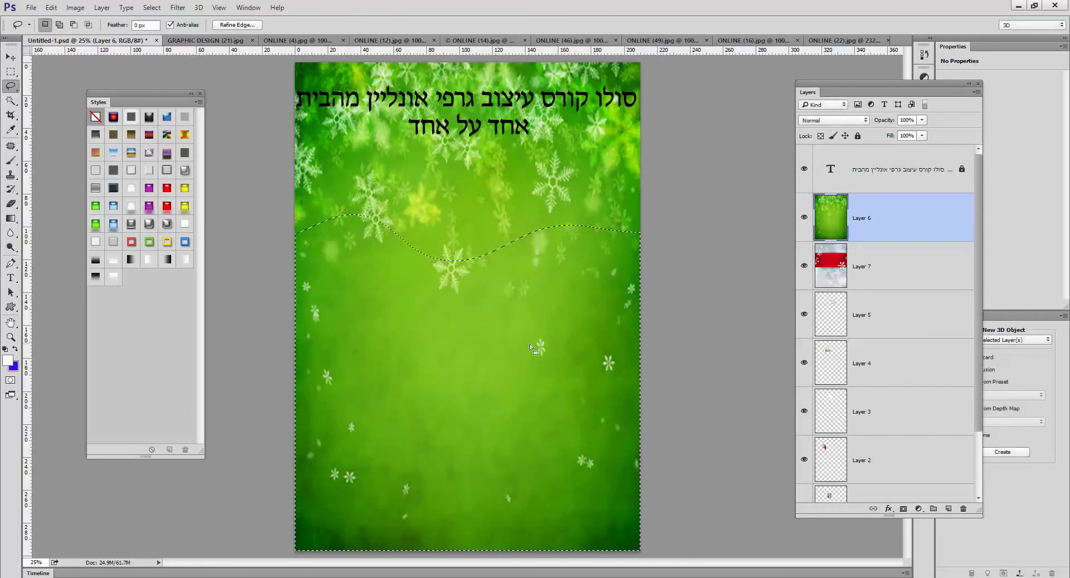
{"action": "key", "text": "Delete"}
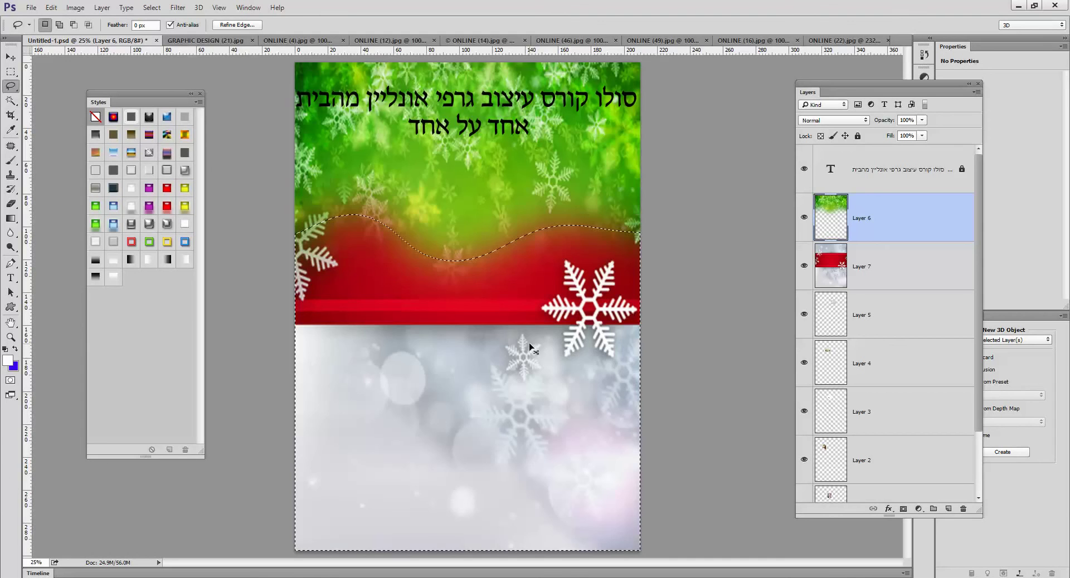
{"action": "key", "text": "ctrl+d"}
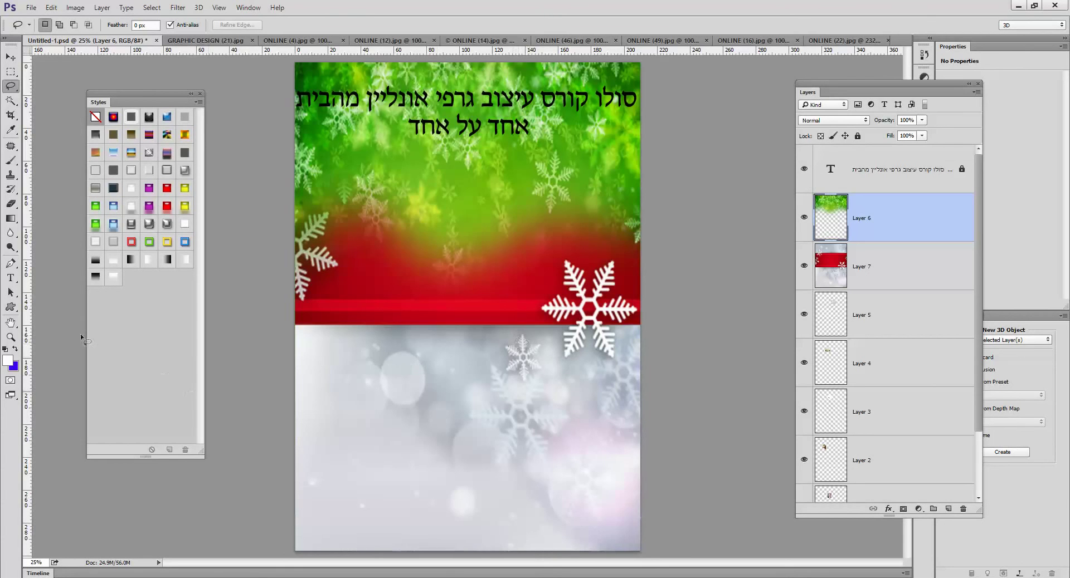
Step: Draw a heart custom shape about 488 px wide and 416 px high on the left of the grey snowflake area
{"action": "left_click", "coordinate": [9, 309]}
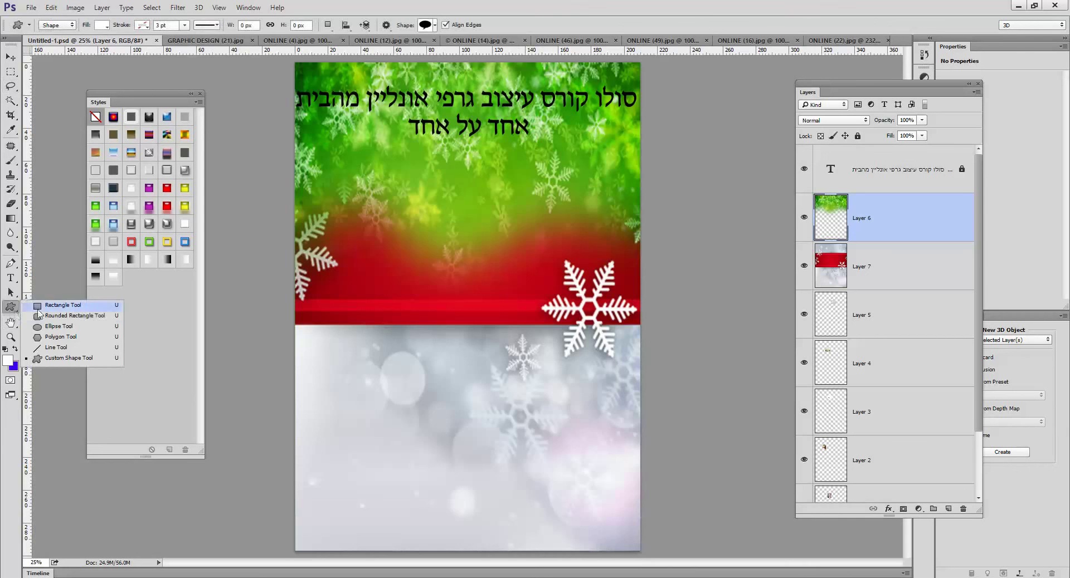
{"action": "left_click", "coordinate": [70, 359]}
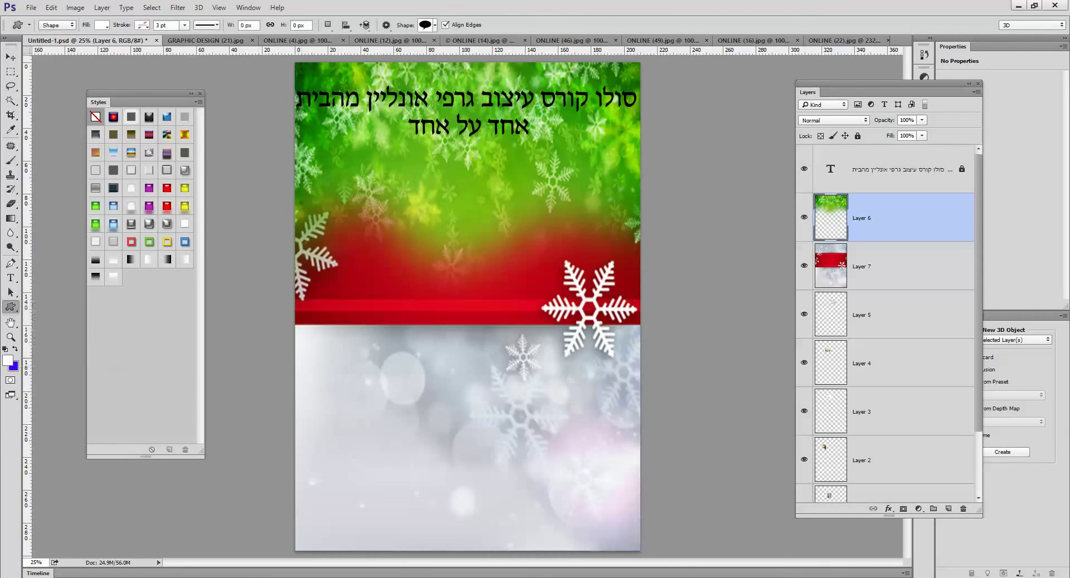
{"action": "left_click", "coordinate": [435, 25]}
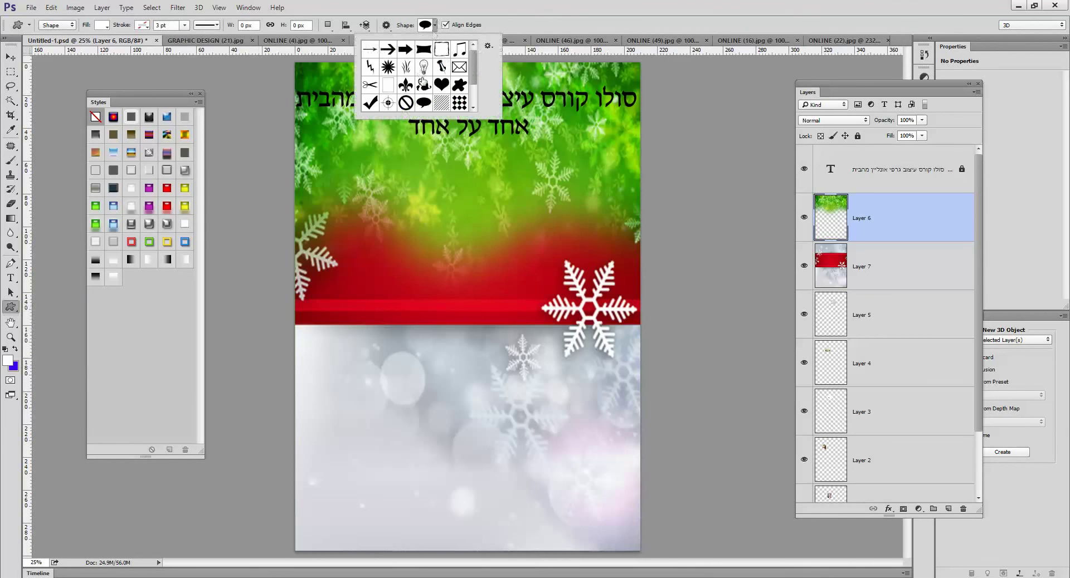
{"action": "left_click", "coordinate": [441, 84]}
{"action": "left_click", "coordinate": [306, 421]}
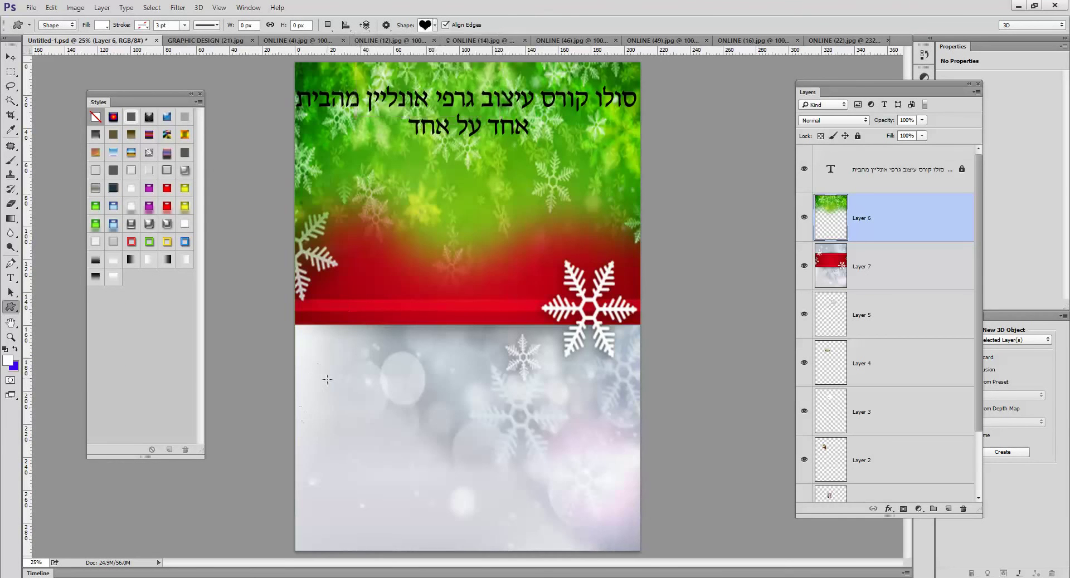
{"action": "left_click_drag", "start_coordinate": [317, 363], "coordinate": [384, 421]}
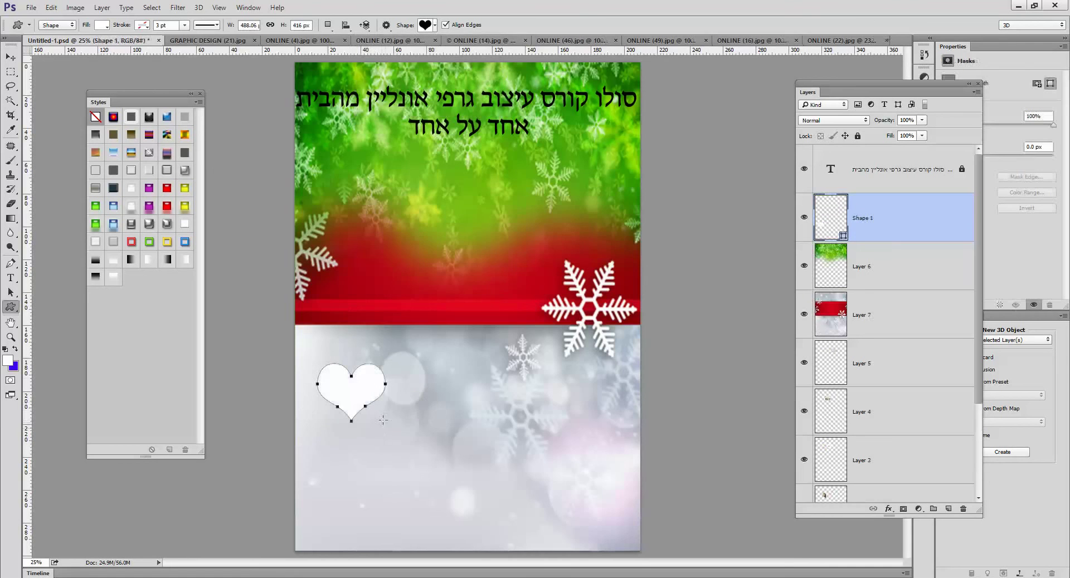
Step: Change the heart shape's fill colour to purple
{"action": "double_click", "coordinate": [828, 218]}
{"action": "left_click", "coordinate": [826, 239]}
{"action": "left_click", "coordinate": [779, 212]}
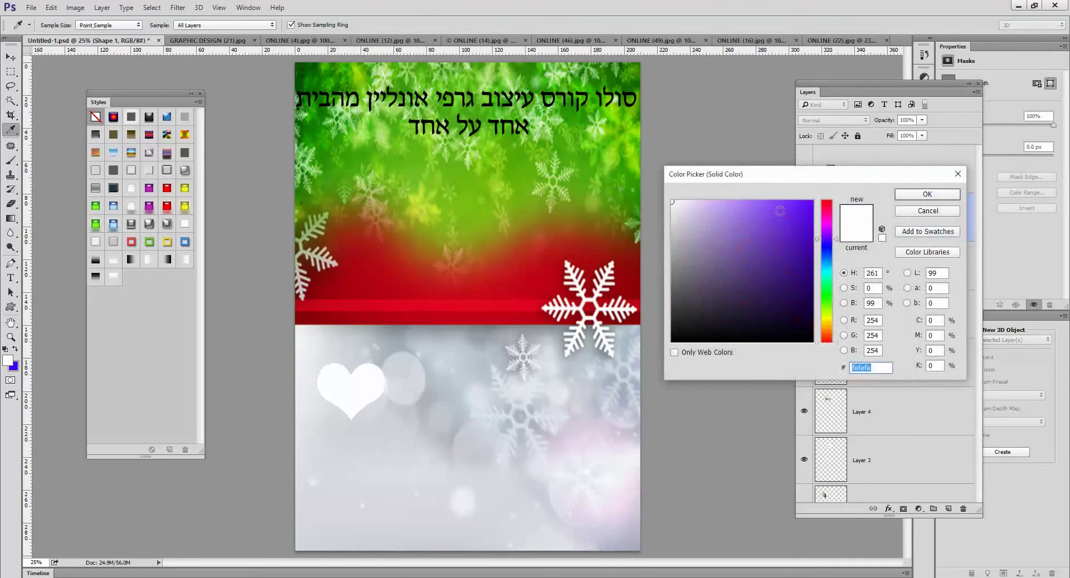
{"action": "left_click", "coordinate": [927, 194]}
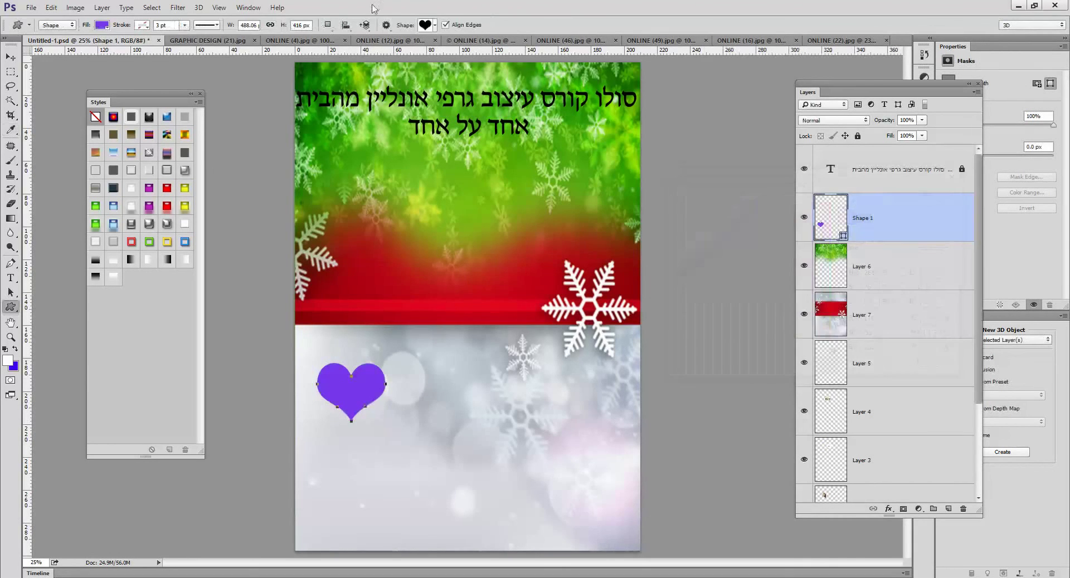
Step: Draw an oval speech bubble custom shape, about 536 px wide and 516 px high, beside the heart
{"action": "left_click", "coordinate": [435, 26]}
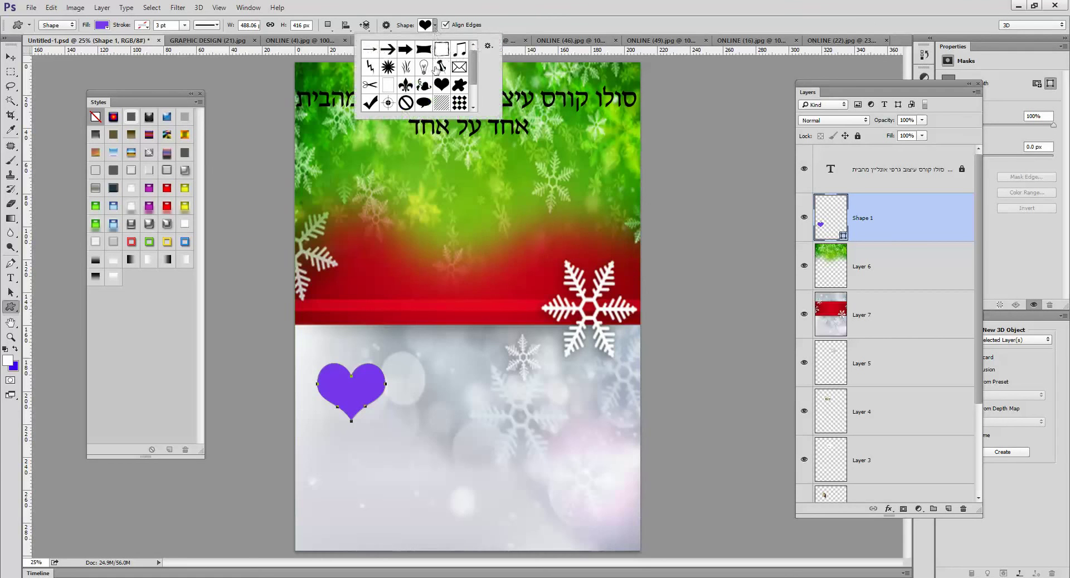
{"action": "left_click", "coordinate": [424, 103]}
{"action": "mouse_move", "coordinate": [422, 444]}
{"action": "left_mouse_down"}
{"action": "mouse_move", "coordinate": [504, 368]}
{"action": "mouse_move", "coordinate": [497, 372]}
{"action": "left_mouse_up"}
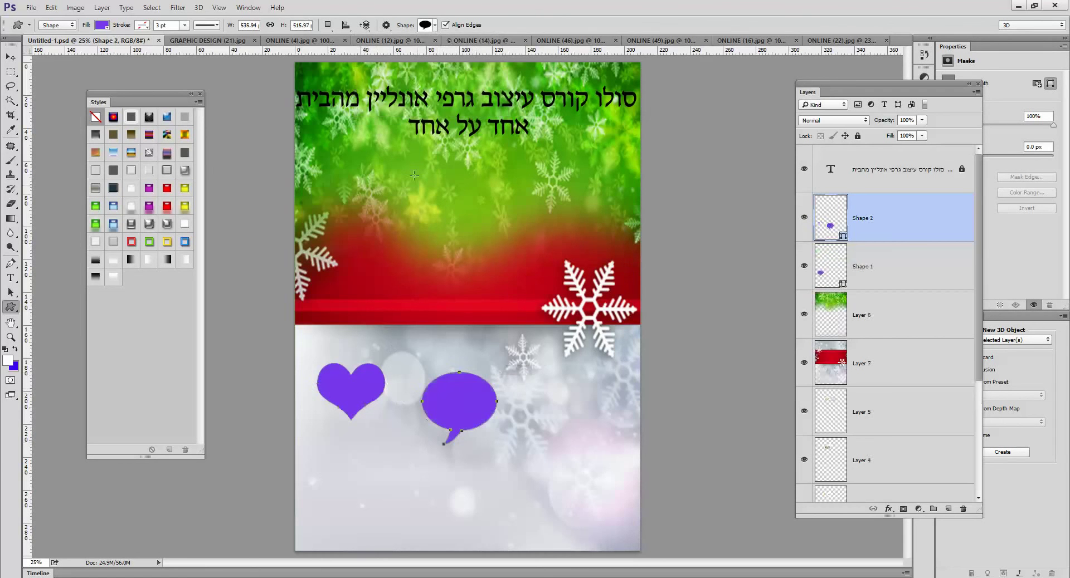
Step: Draw a column of five checkmark custom shapes near the right edge of the page's lower half
{"action": "left_click", "coordinate": [434, 25]}
{"action": "left_click", "coordinate": [376, 105]}
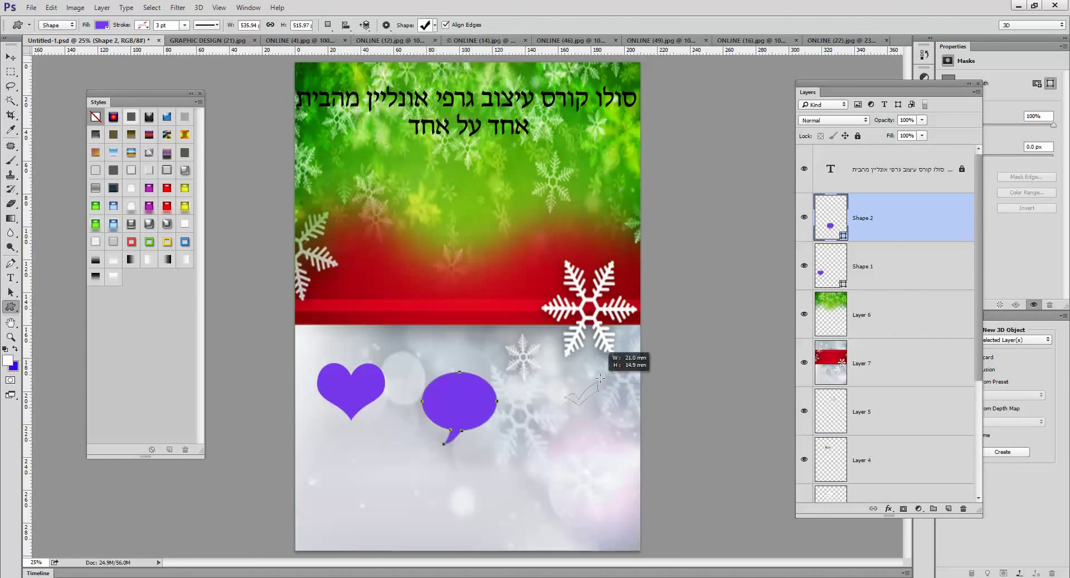
{"action": "mouse_move", "coordinate": [602, 377]}
{"action": "left_mouse_down"}
{"action": "mouse_move", "coordinate": [563, 408]}
{"action": "mouse_move", "coordinate": [589, 428]}
{"action": "mouse_move", "coordinate": [569, 445]}
{"action": "mouse_move", "coordinate": [580, 479]}
{"action": "mouse_move", "coordinate": [570, 524]}
{"action": "mouse_move", "coordinate": [606, 523]}
{"action": "left_mouse_up"}
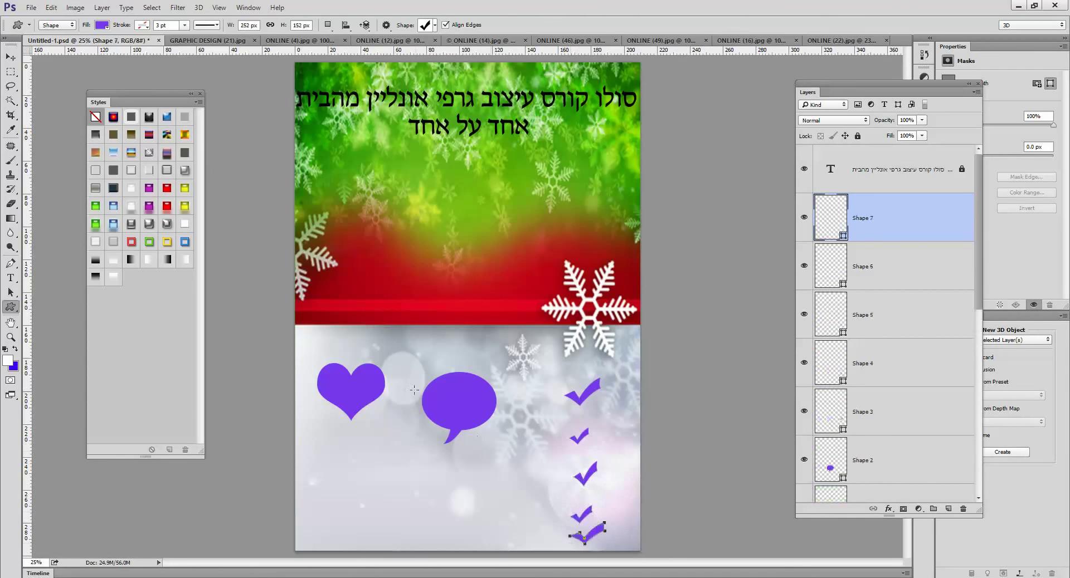
Step: Add a new empty layer above the heading text layer, and set the foreground colour to pink
{"action": "left_click", "coordinate": [10, 57]}
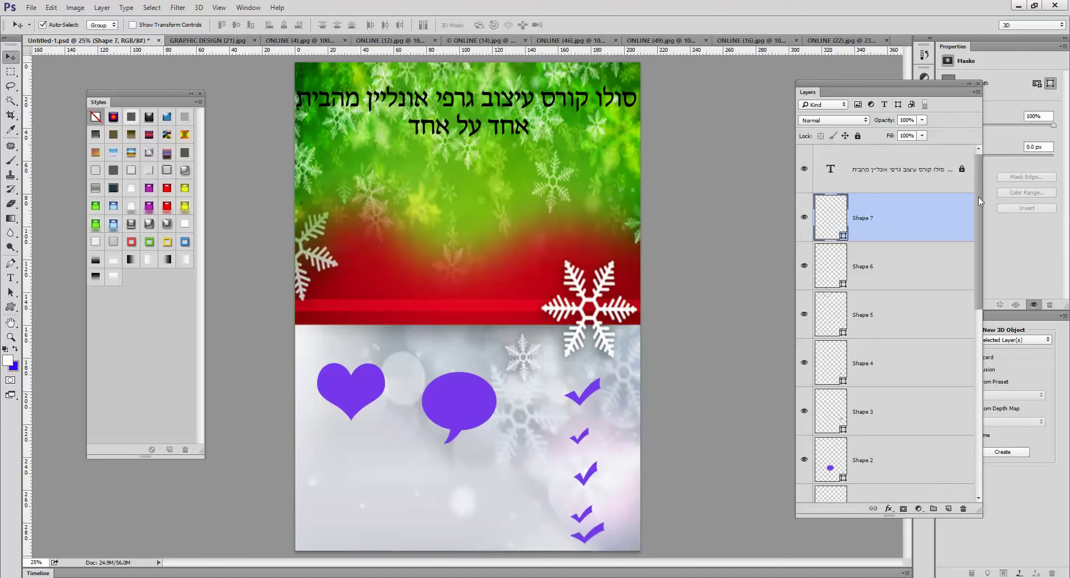
{"action": "left_click", "coordinate": [901, 176]}
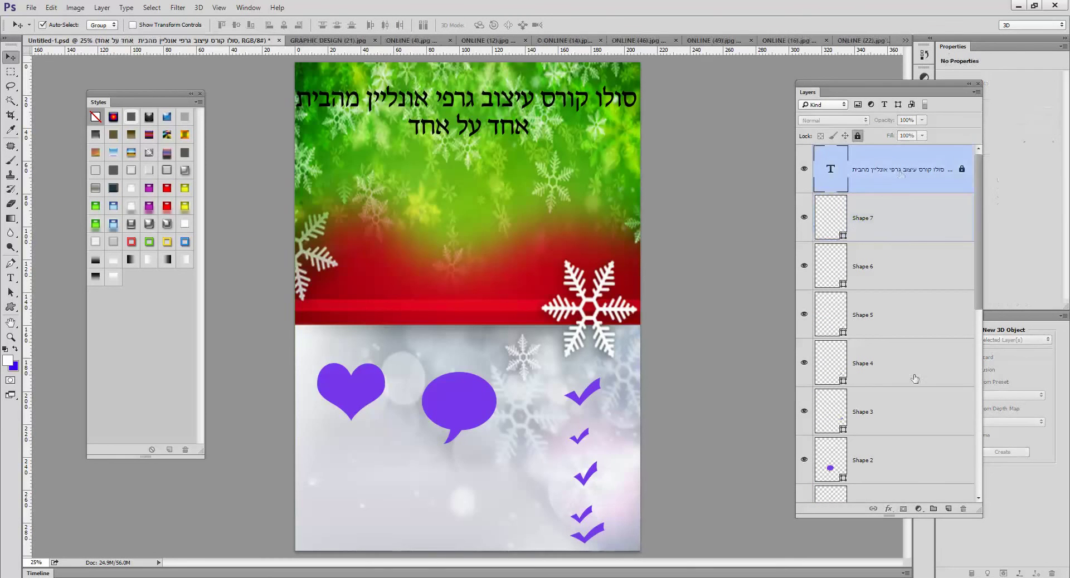
{"action": "left_click", "coordinate": [947, 509]}
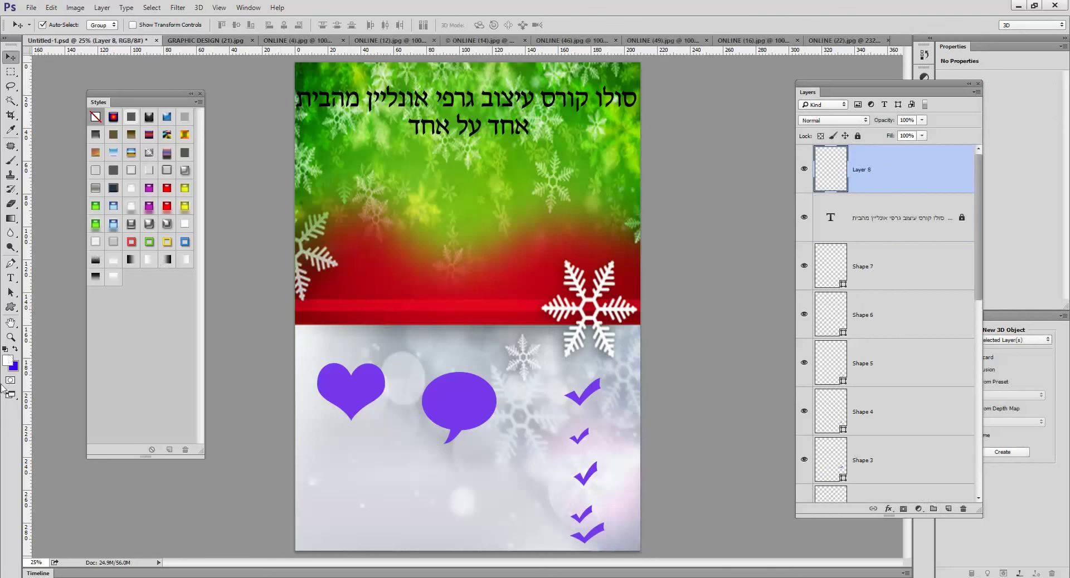
{"action": "left_click", "coordinate": [8, 360]}
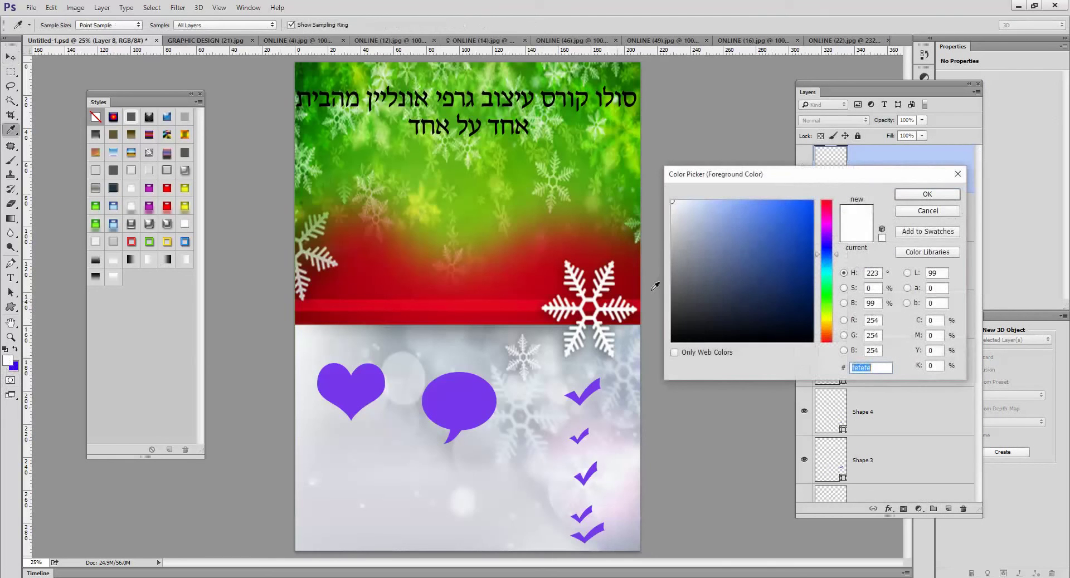
{"action": "left_click", "coordinate": [826, 210]}
{"action": "left_click", "coordinate": [794, 210]}
{"action": "left_click", "coordinate": [916, 197]}
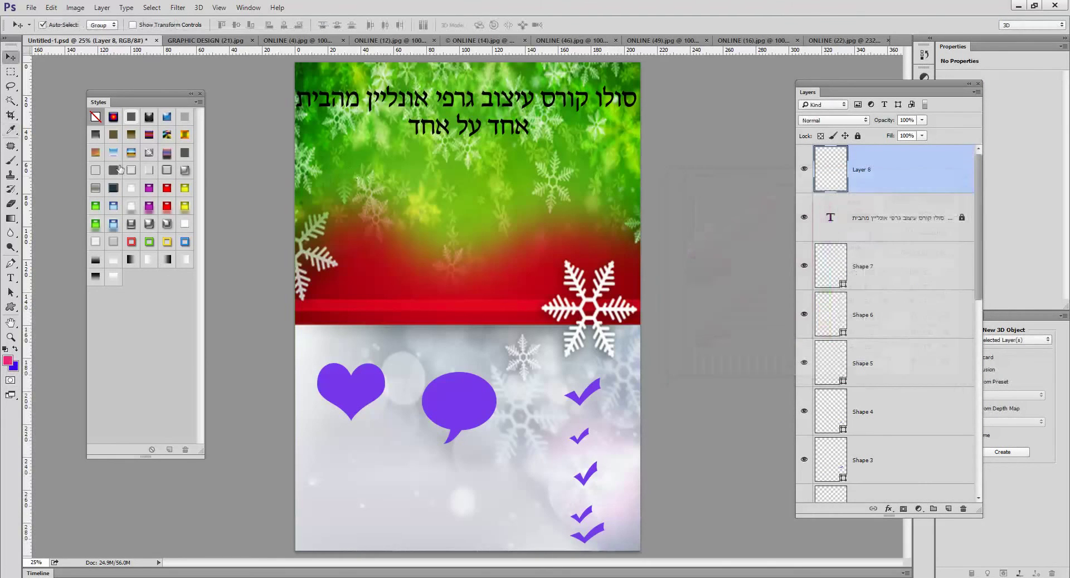
Step: Fill the new layer with a radial pink-to-blue gradient from the page's upper left, and set its blend mode to Overlay
{"action": "left_click", "coordinate": [11, 217]}
{"action": "left_click_drag", "start_coordinate": [299, 110], "coordinate": [604, 470]}
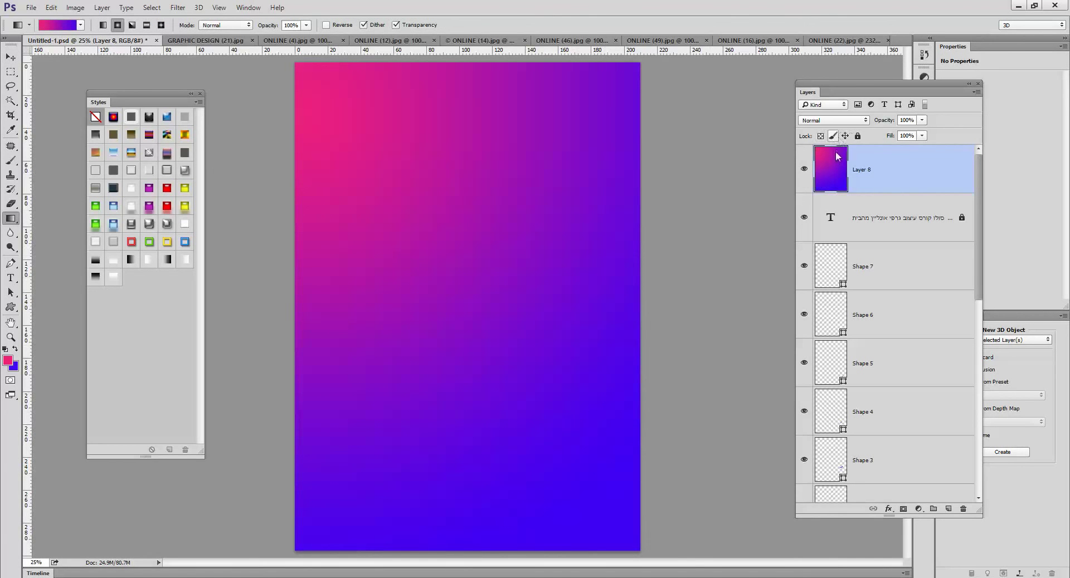
{"action": "left_click", "coordinate": [843, 121]}
{"action": "left_click", "coordinate": [825, 231]}
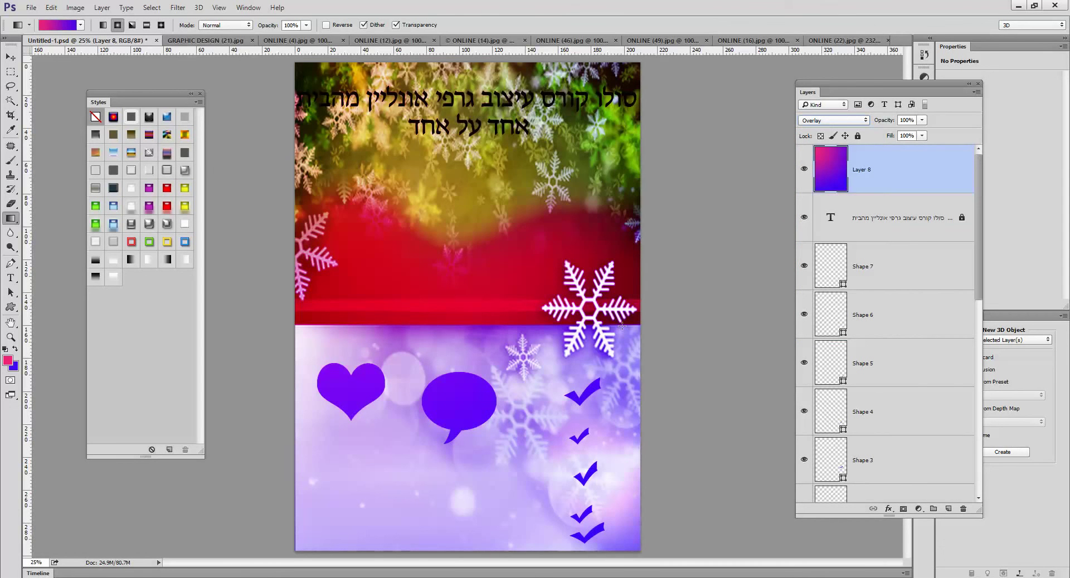
Step: Hide gradient Layer 8 and the five checkmark layers, Shape 7 through Shape 3
{"action": "left_click", "coordinate": [804, 171]}
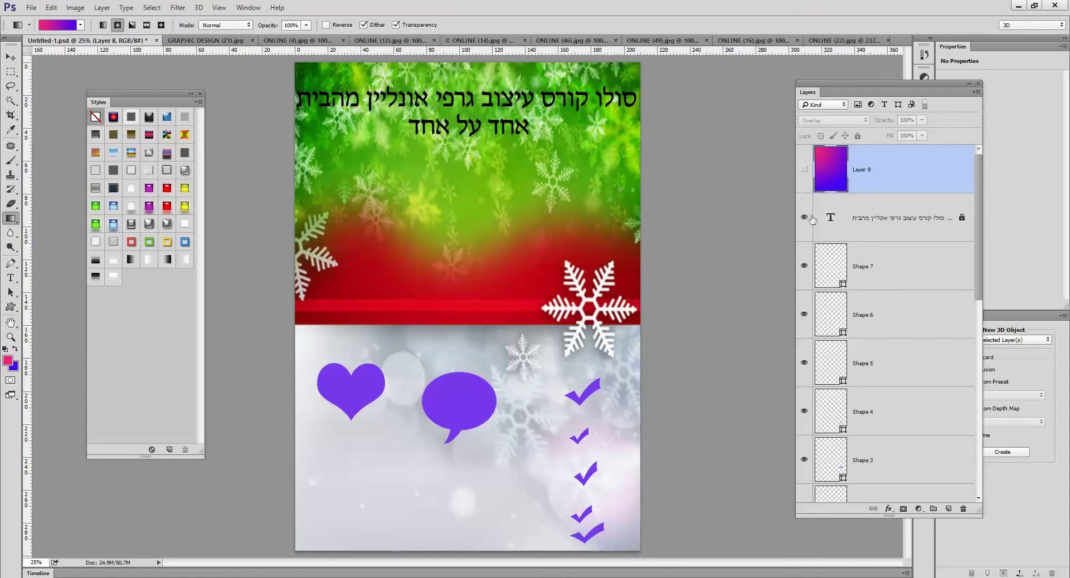
{"action": "left_click", "coordinate": [804, 267]}
{"action": "left_click", "coordinate": [803, 315]}
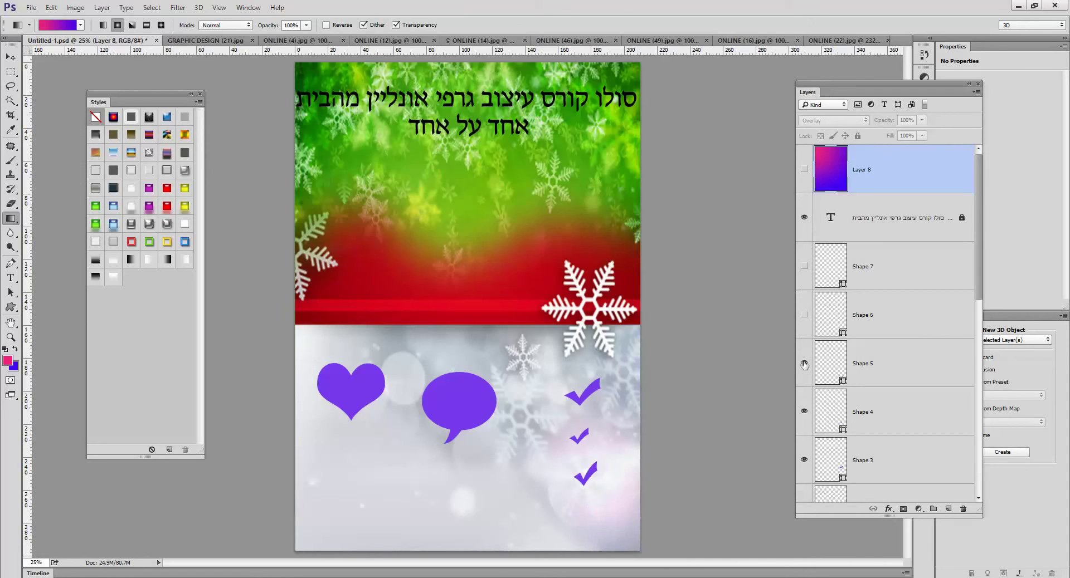
{"action": "left_click", "coordinate": [804, 363]}
{"action": "left_click", "coordinate": [804, 412]}
{"action": "left_click", "coordinate": [804, 460]}
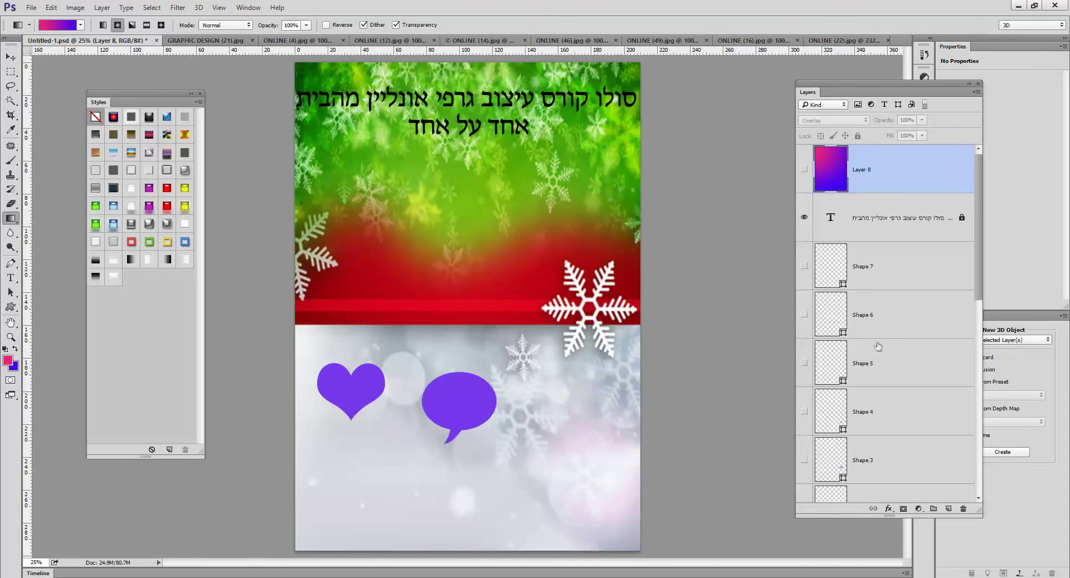
Step: Hide the speech bubble and heart layers, green Layer 6 and red snowflake Layer 7
{"action": "scroll", "coordinate": [882, 346], "scroll_direction": "down", "scroll_amount": 3}
{"action": "scroll", "coordinate": [882, 346], "scroll_direction": "down", "scroll_amount": 2}
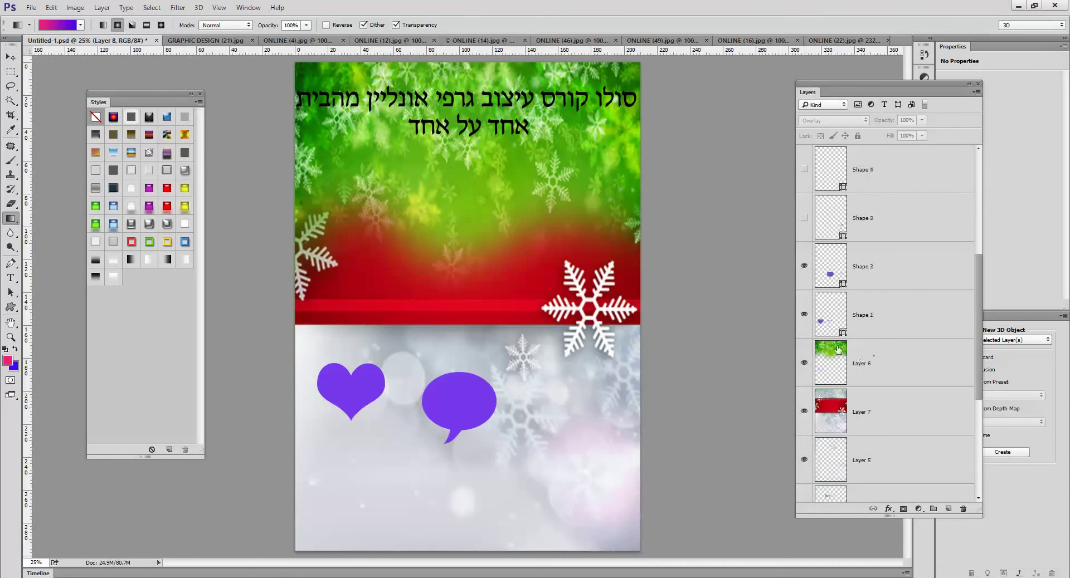
{"action": "left_click", "coordinate": [803, 266]}
{"action": "left_click", "coordinate": [804, 315]}
{"action": "left_click", "coordinate": [805, 362]}
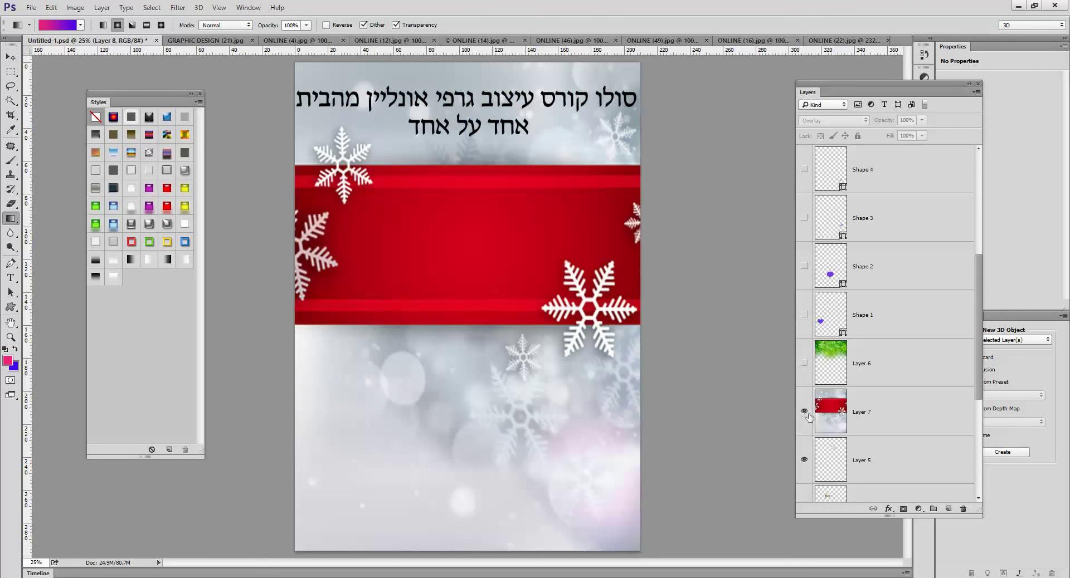
{"action": "left_click", "coordinate": [807, 416]}
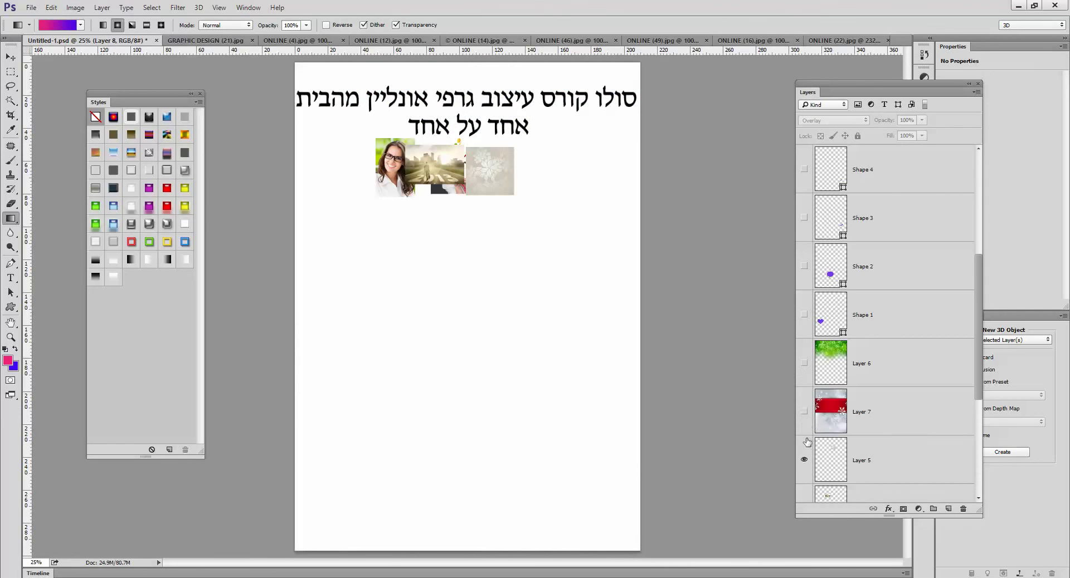